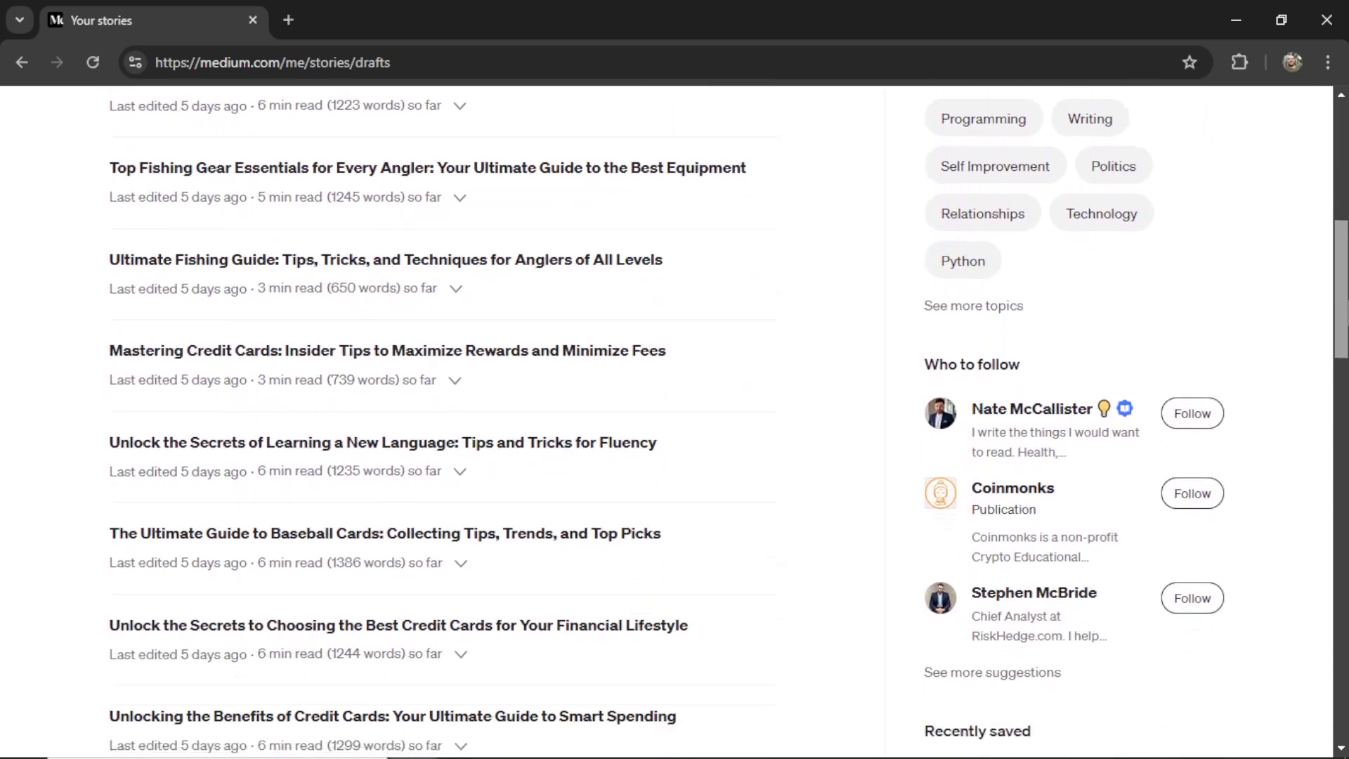
# Scroll down through the Medium story drafts list.
pyautogui.scroll(-6, 675, 422)
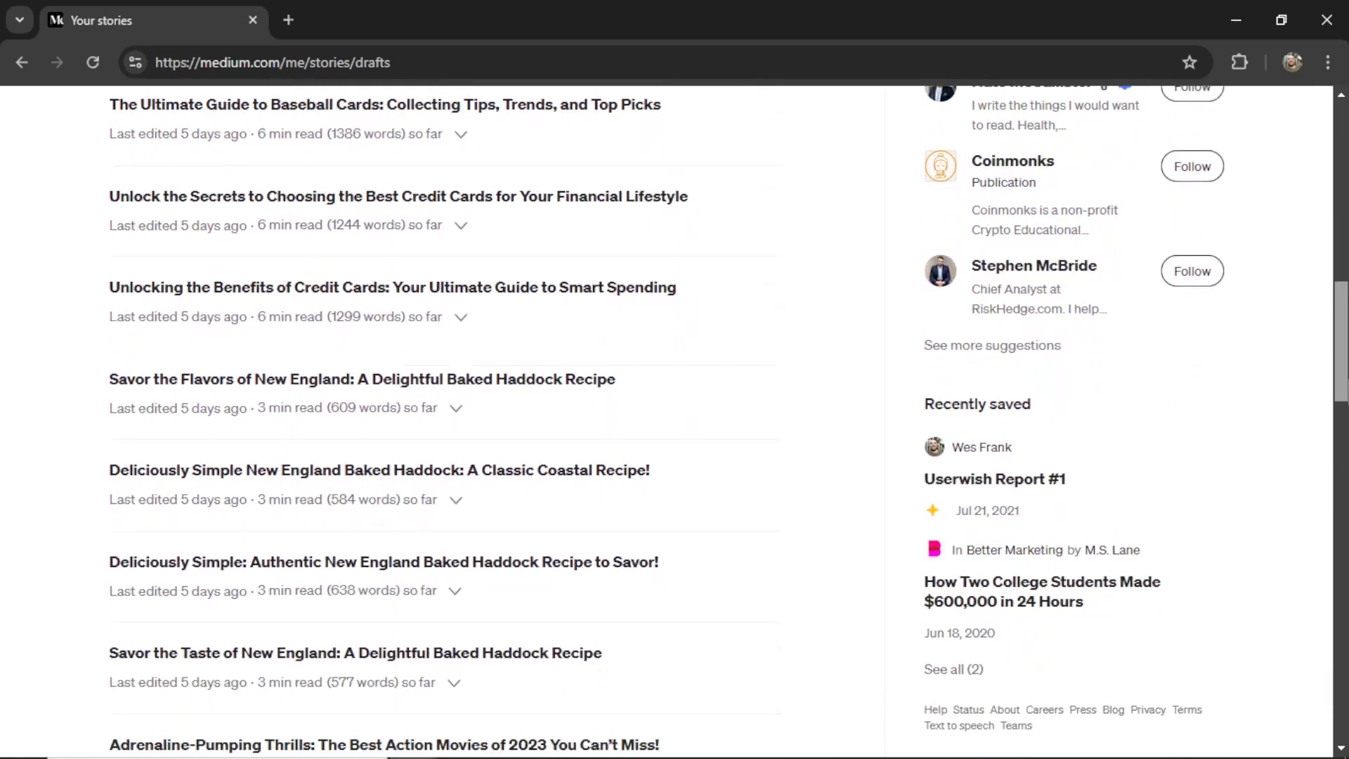
pyautogui.scroll(-7, 674, 421)
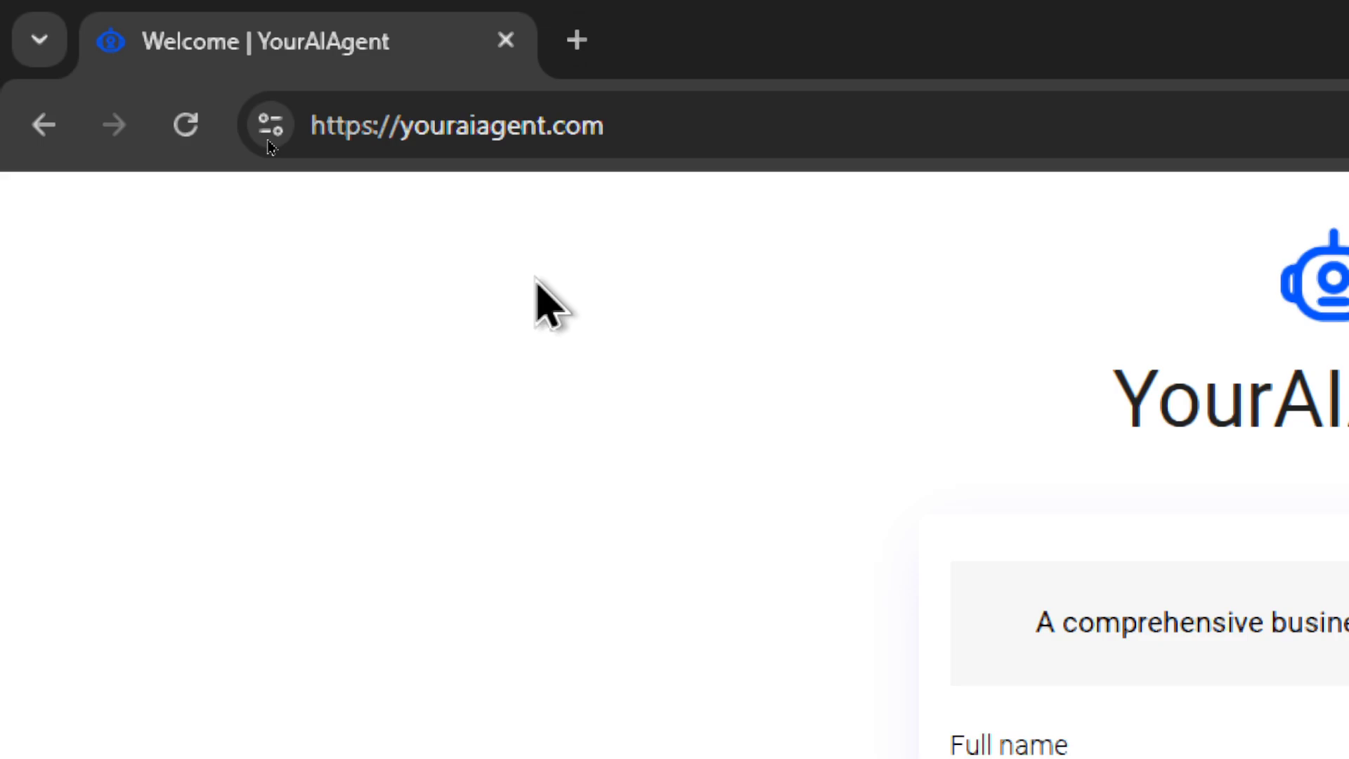
# Create a Pinterest connection named 'My Pinterest Connection' and send it for authorization.
pyautogui.click(698, 496)
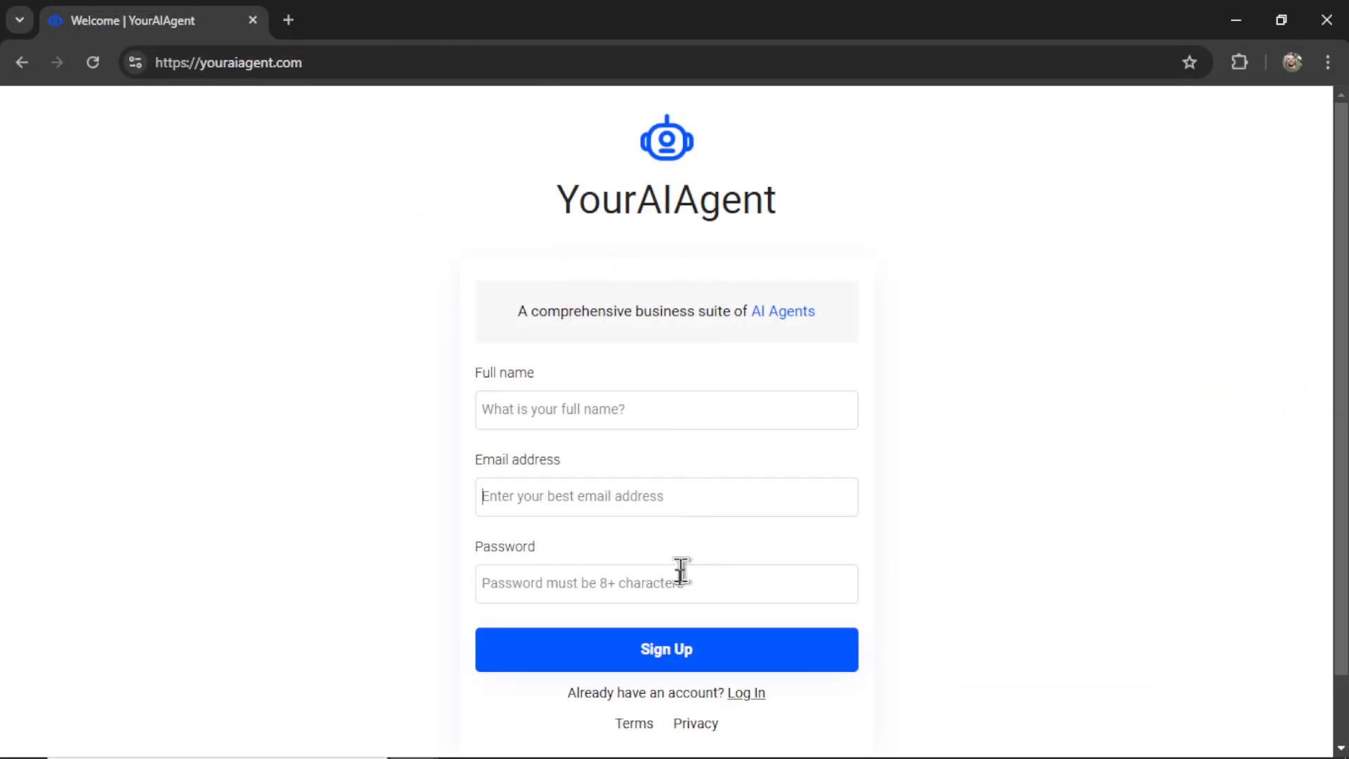
pyautogui.click(681, 590)
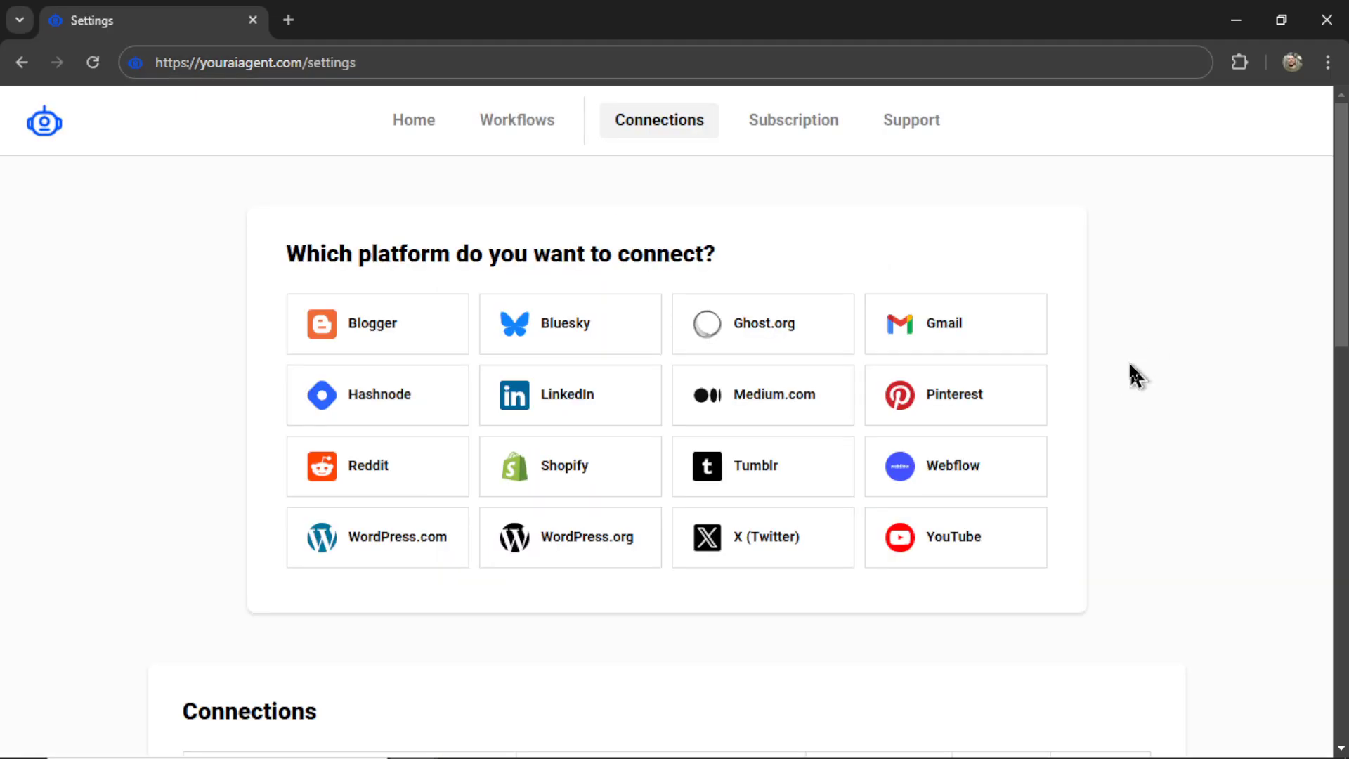
pyautogui.click(991, 419)
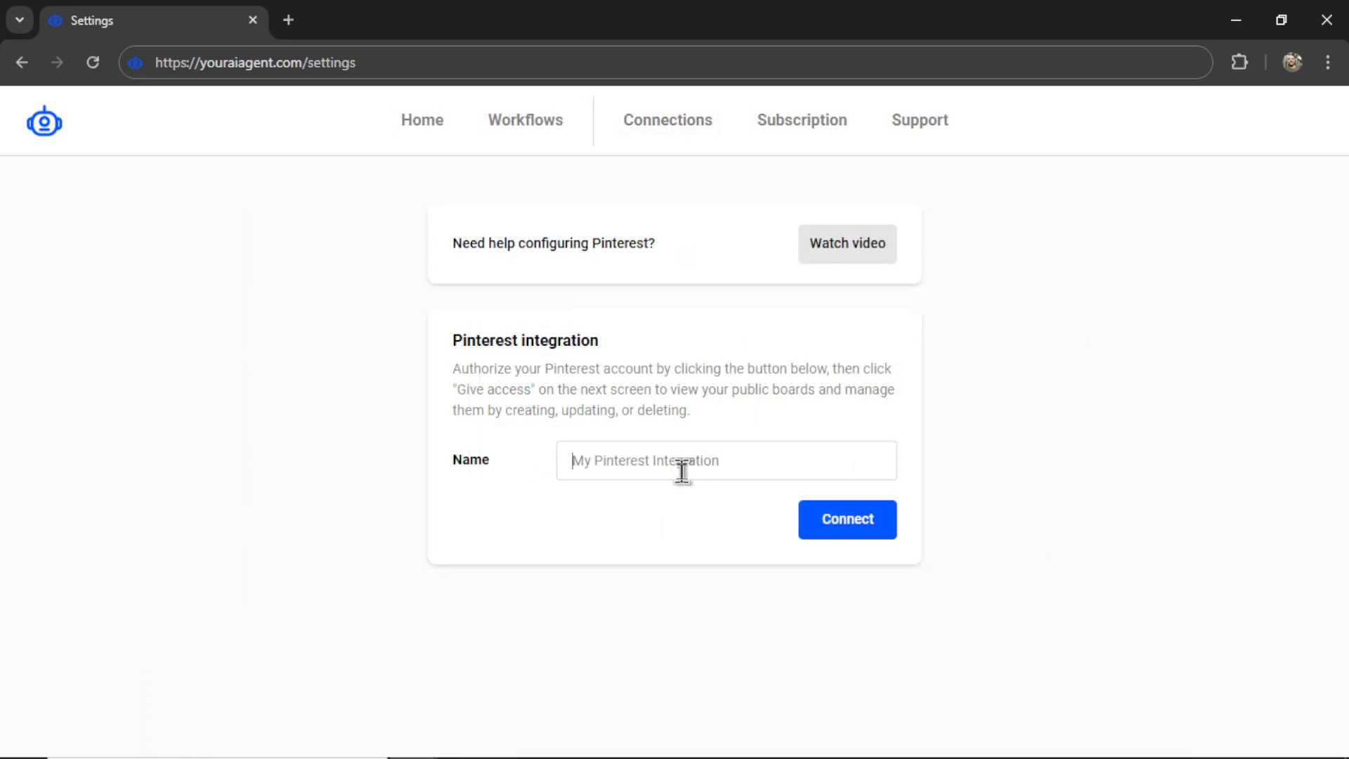
pyautogui.write('My Pinterest Connection')
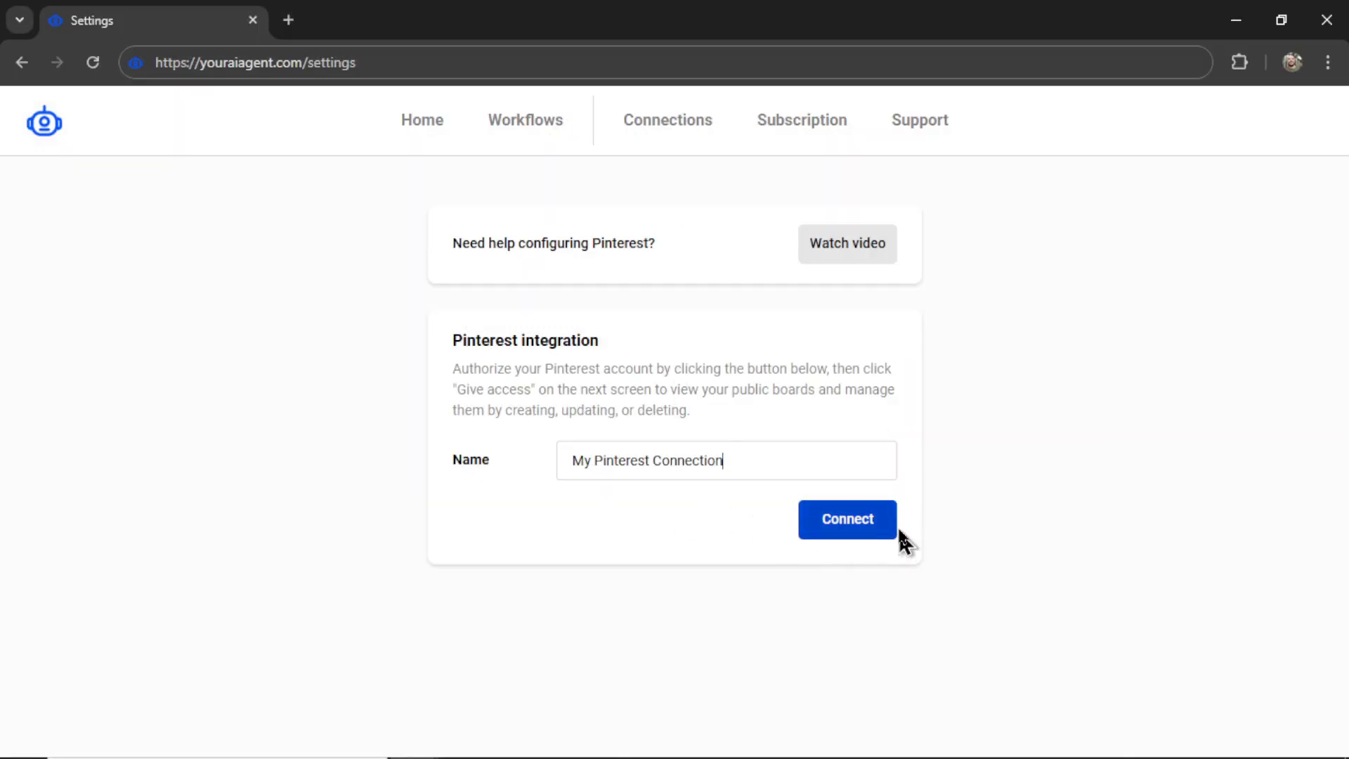
pyautogui.click(869, 538)
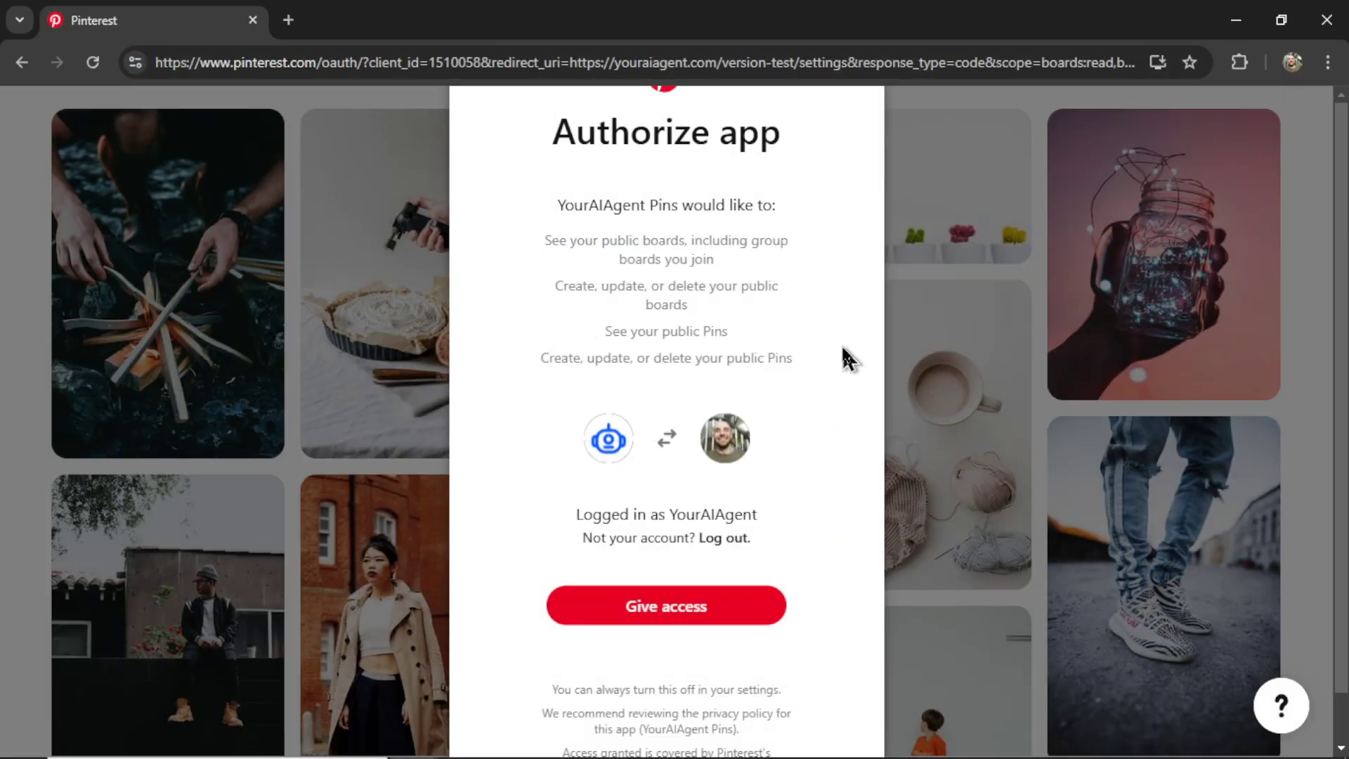
# Give YourAIAgent Pins access on Pinterest's Authorize app page.
pyautogui.click(722, 617)
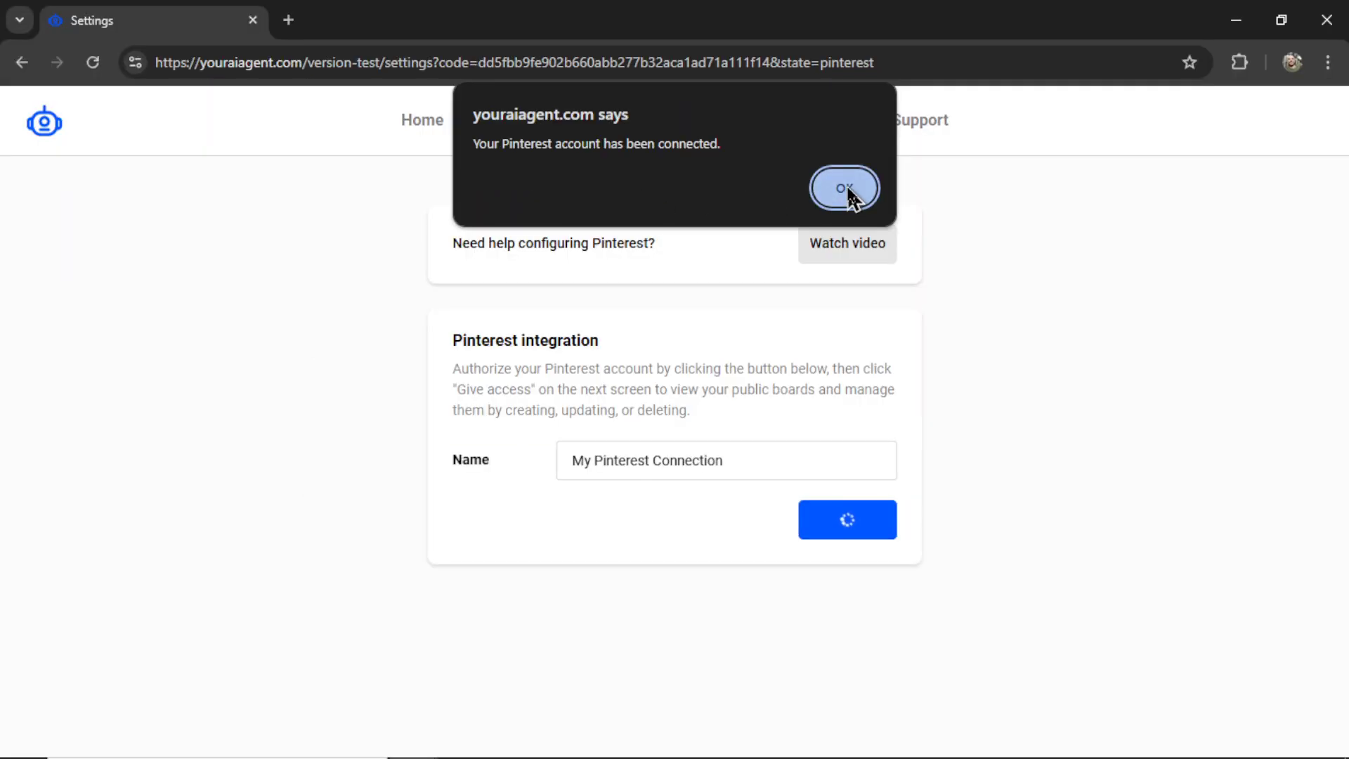
# Dismiss the connected alert, confirm My Pinterest Connection in the Connections table, then go Home.
pyautogui.click(1033, 329)
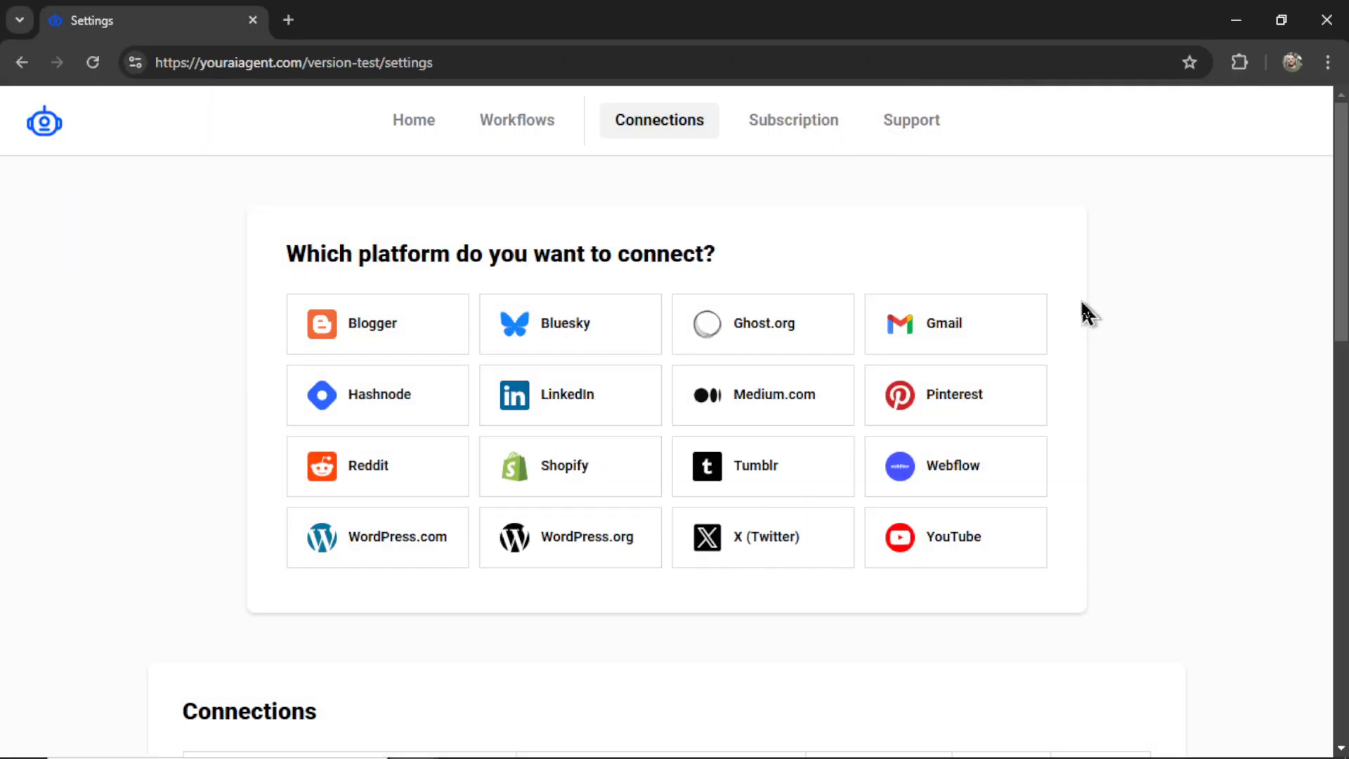
pyautogui.scroll(-6, 1088, 314)
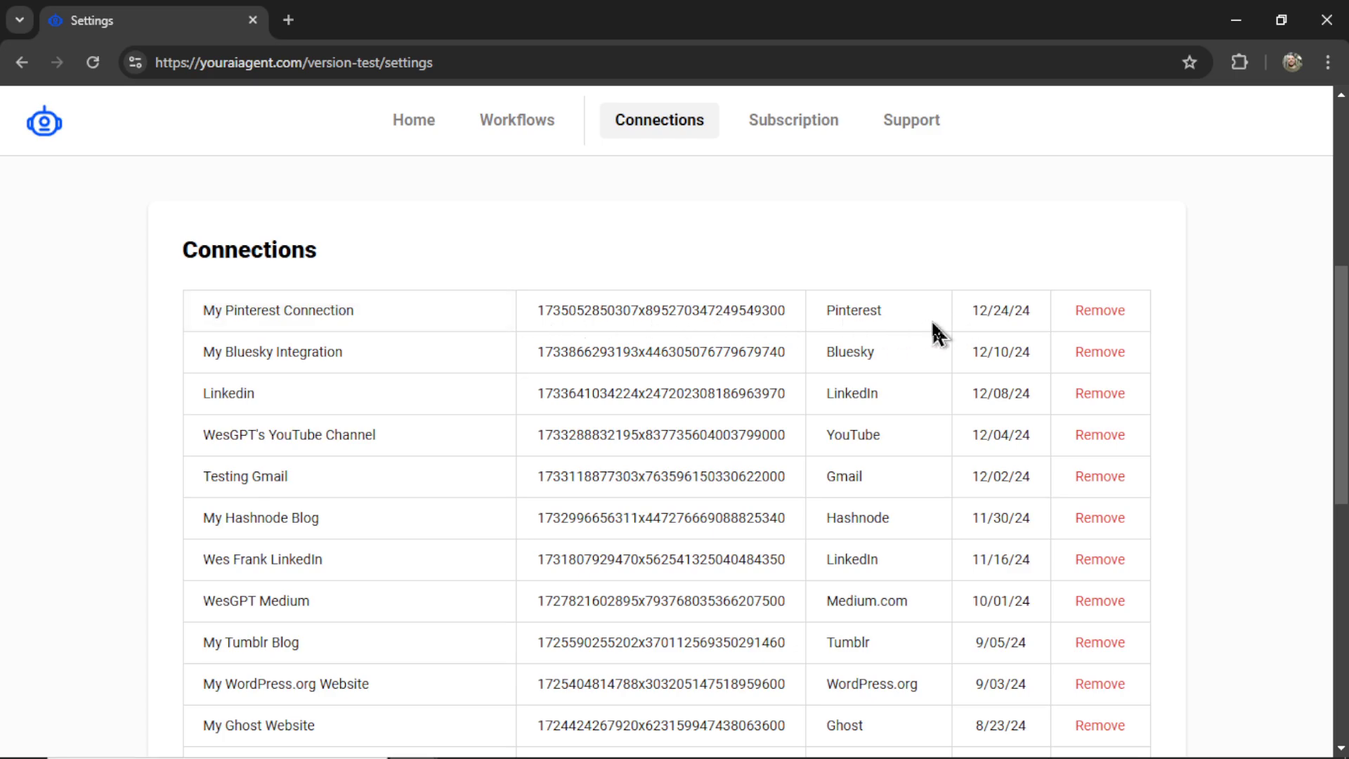
pyautogui.click(422, 134)
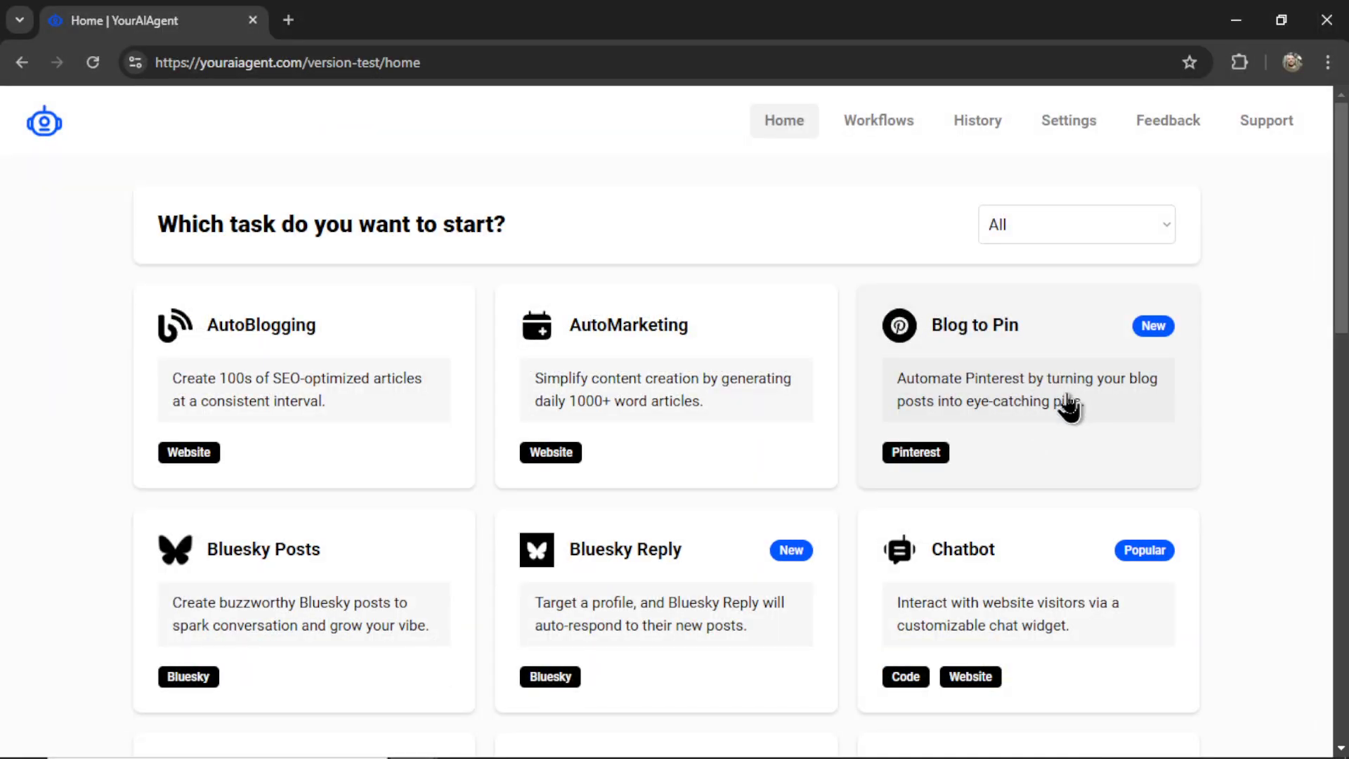
# Open the Blog to Pin task card from the Home page.
pyautogui.click(822, 404)
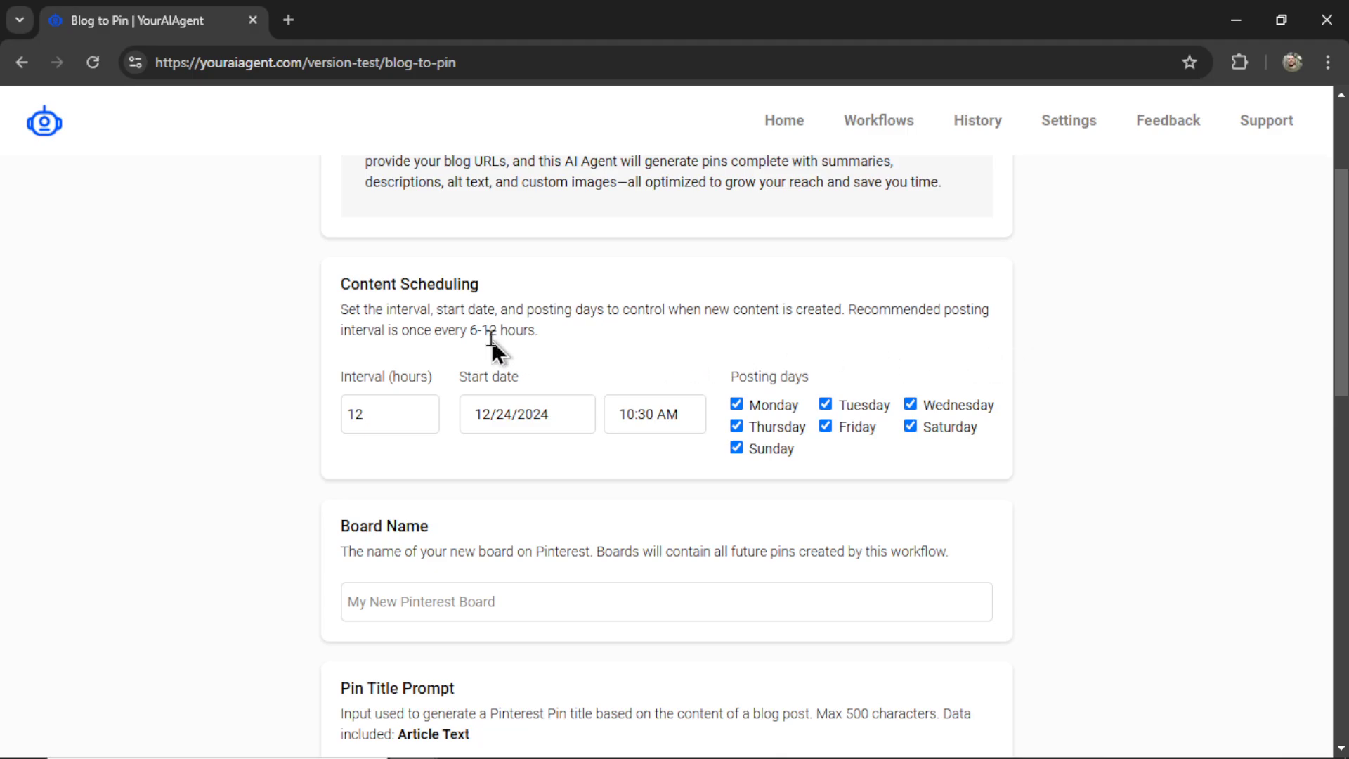
# Untick Saturday and Sunday so pins post on weekdays only, and name the board 'Recipes'.
pyautogui.moveTo(473, 333); pyautogui.dragTo(536, 333)
pyautogui.click(891, 464)
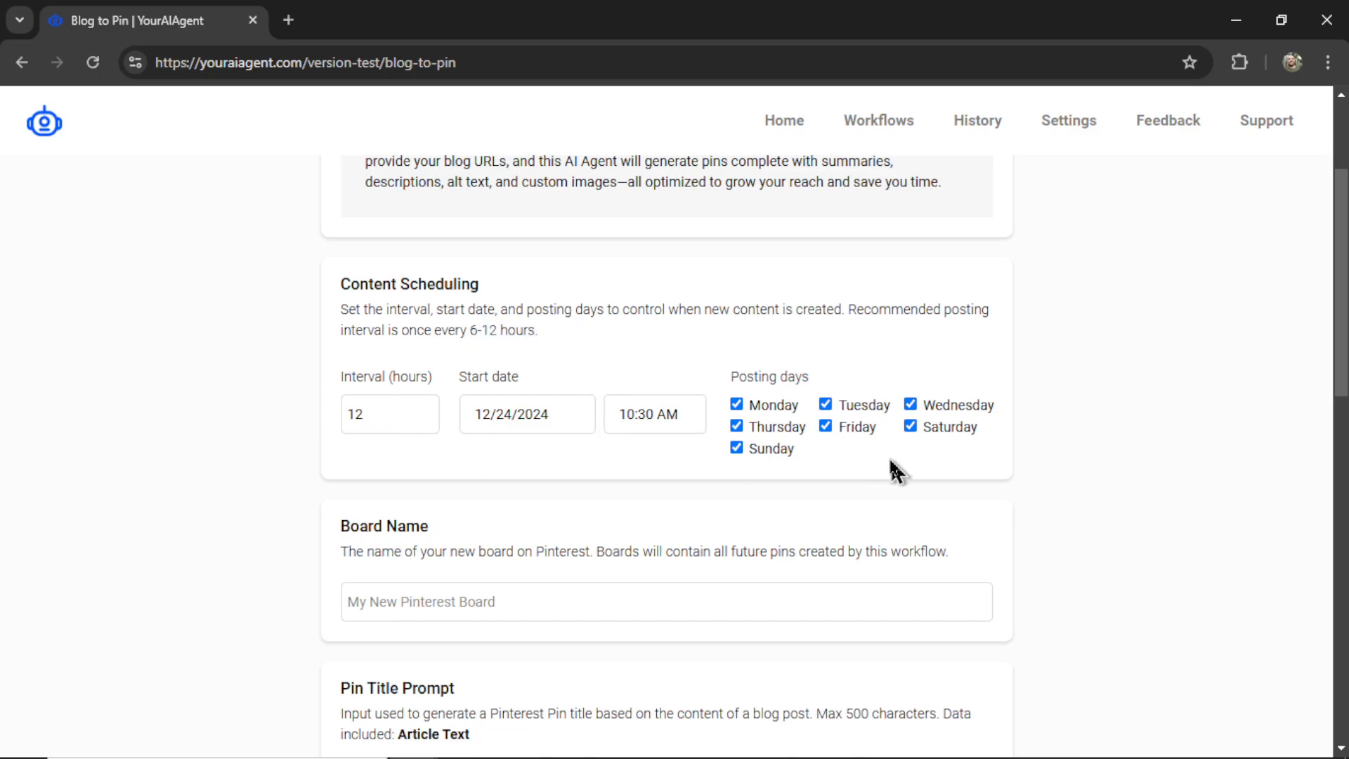
pyautogui.click(910, 427)
pyautogui.click(737, 449)
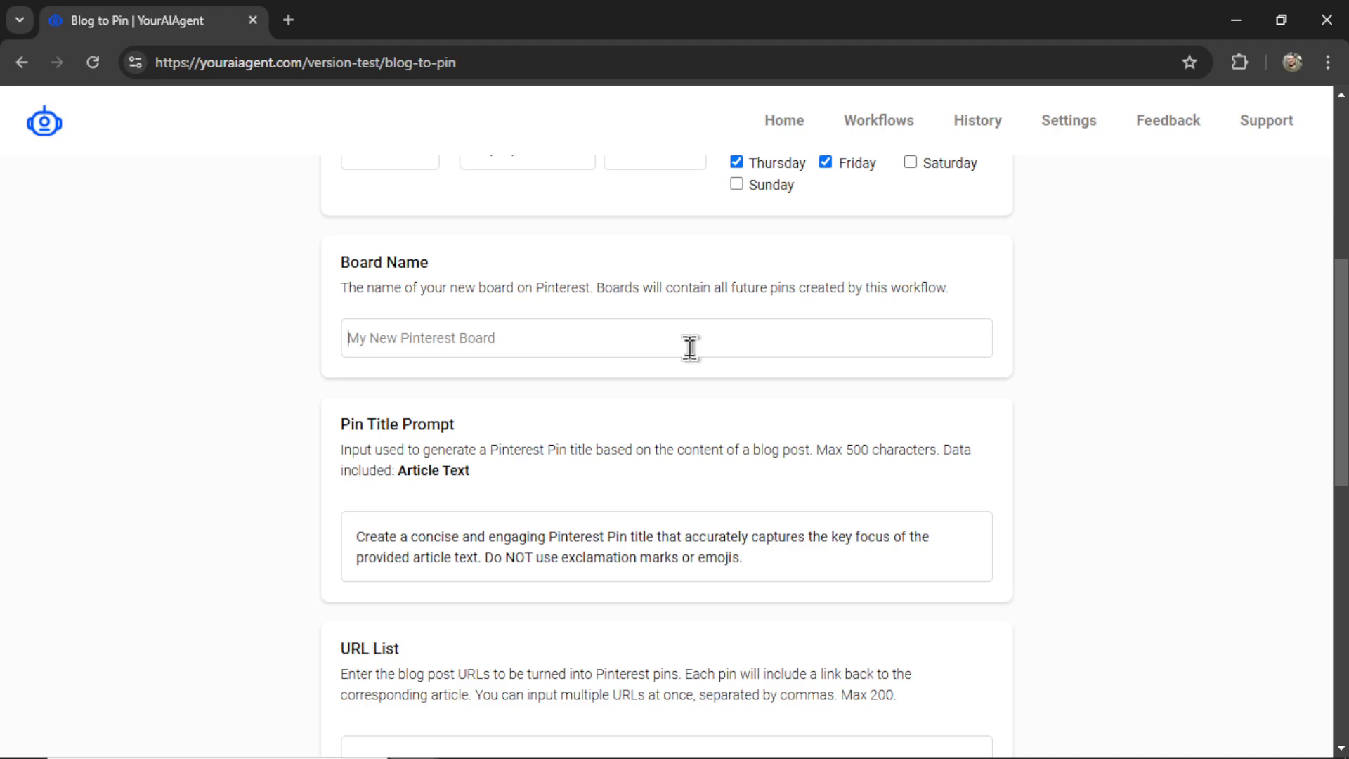
pyautogui.write('Recipes')
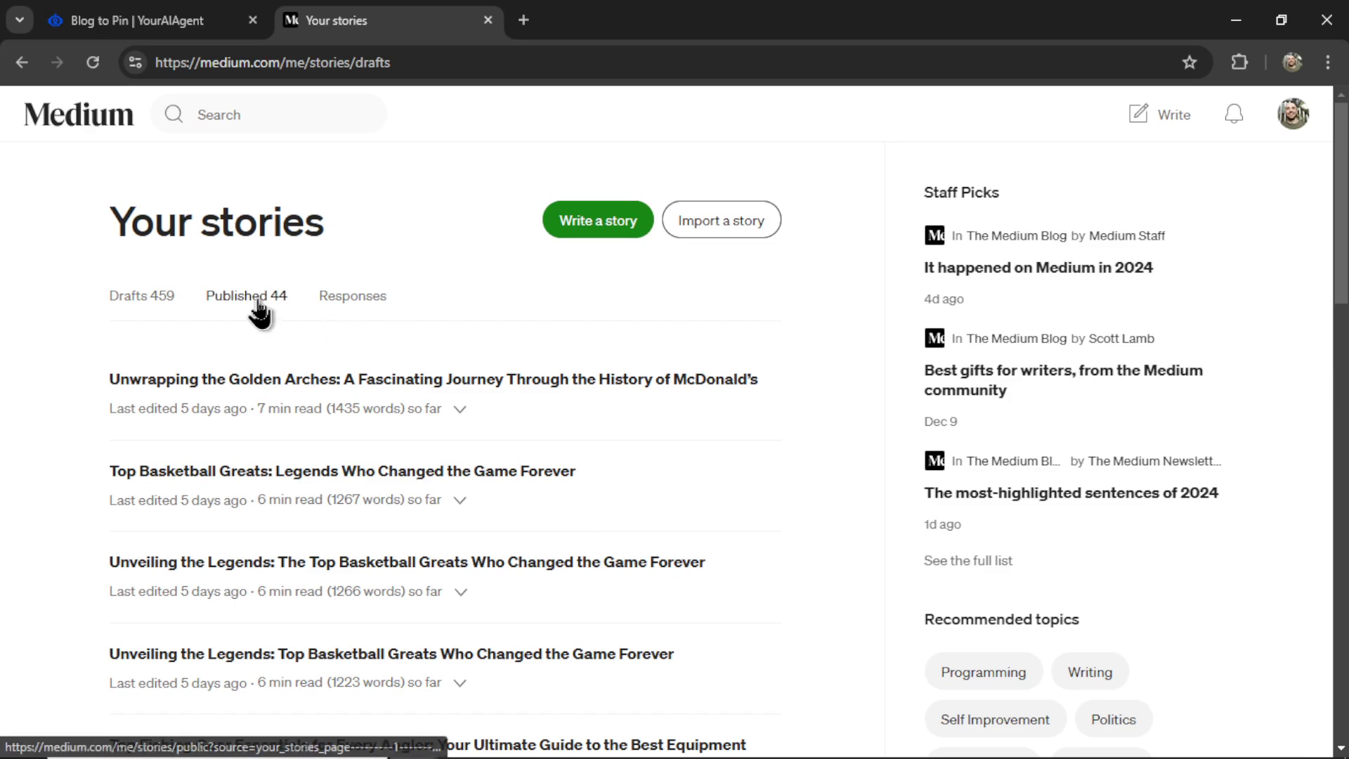
# Filter to the 44 published stories, open 'Savor the Flavors', and select its URL.
pyautogui.click(257, 309)
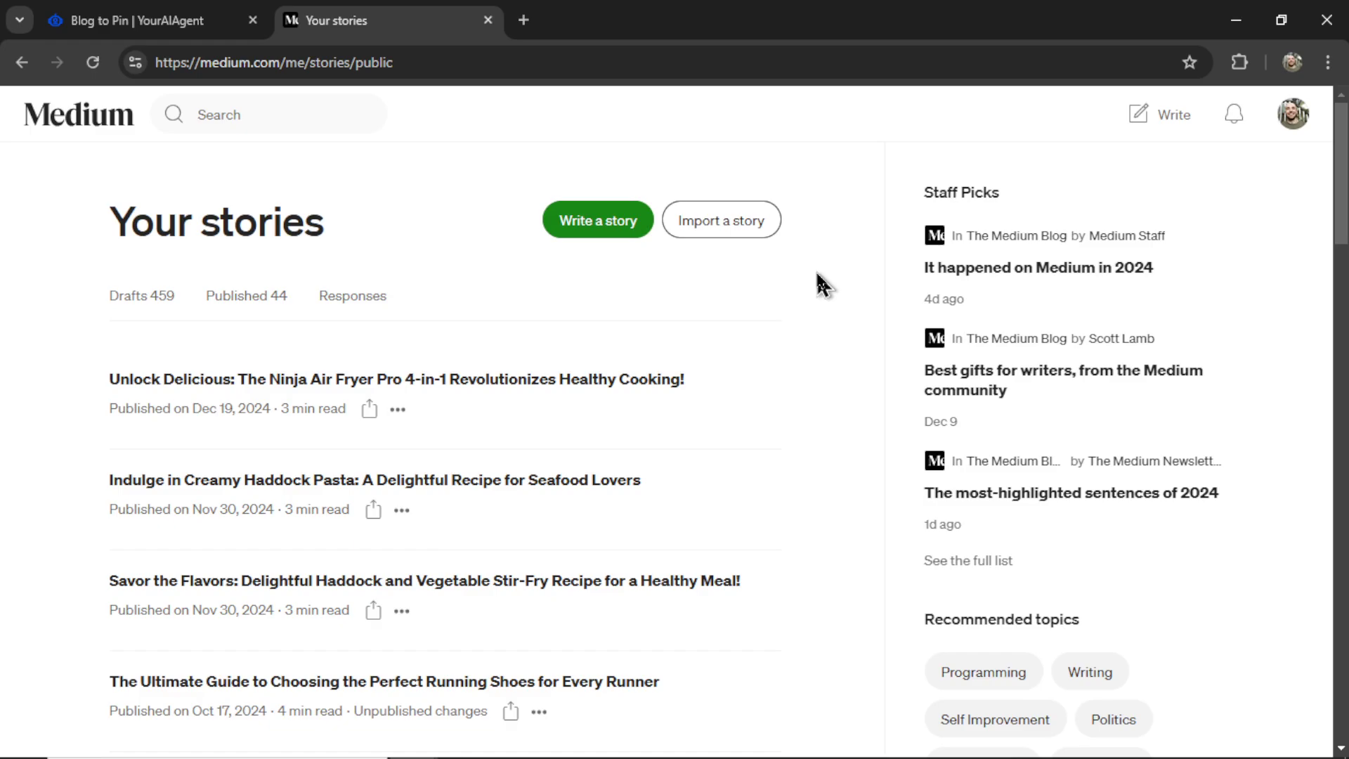
pyautogui.scroll(-6, 815, 323)
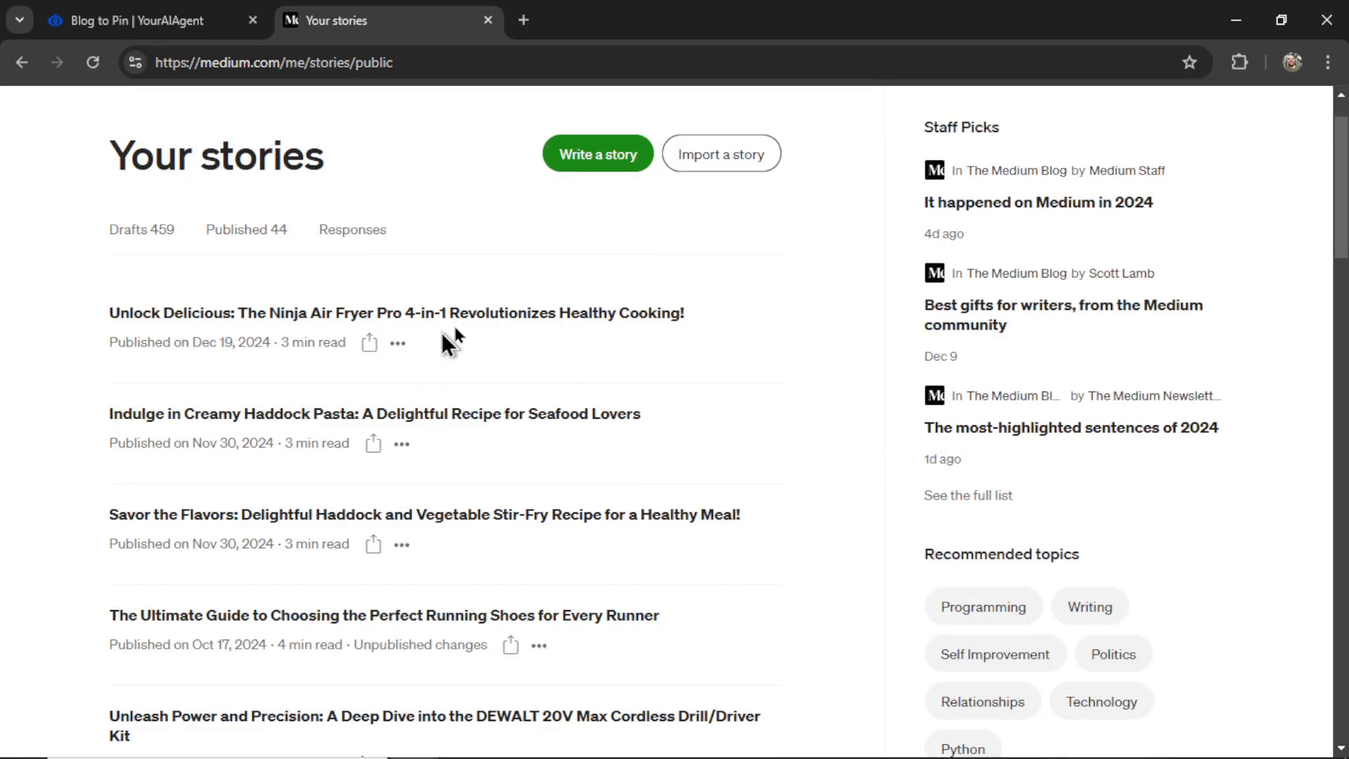
pyautogui.scroll(-2, 815, 324)
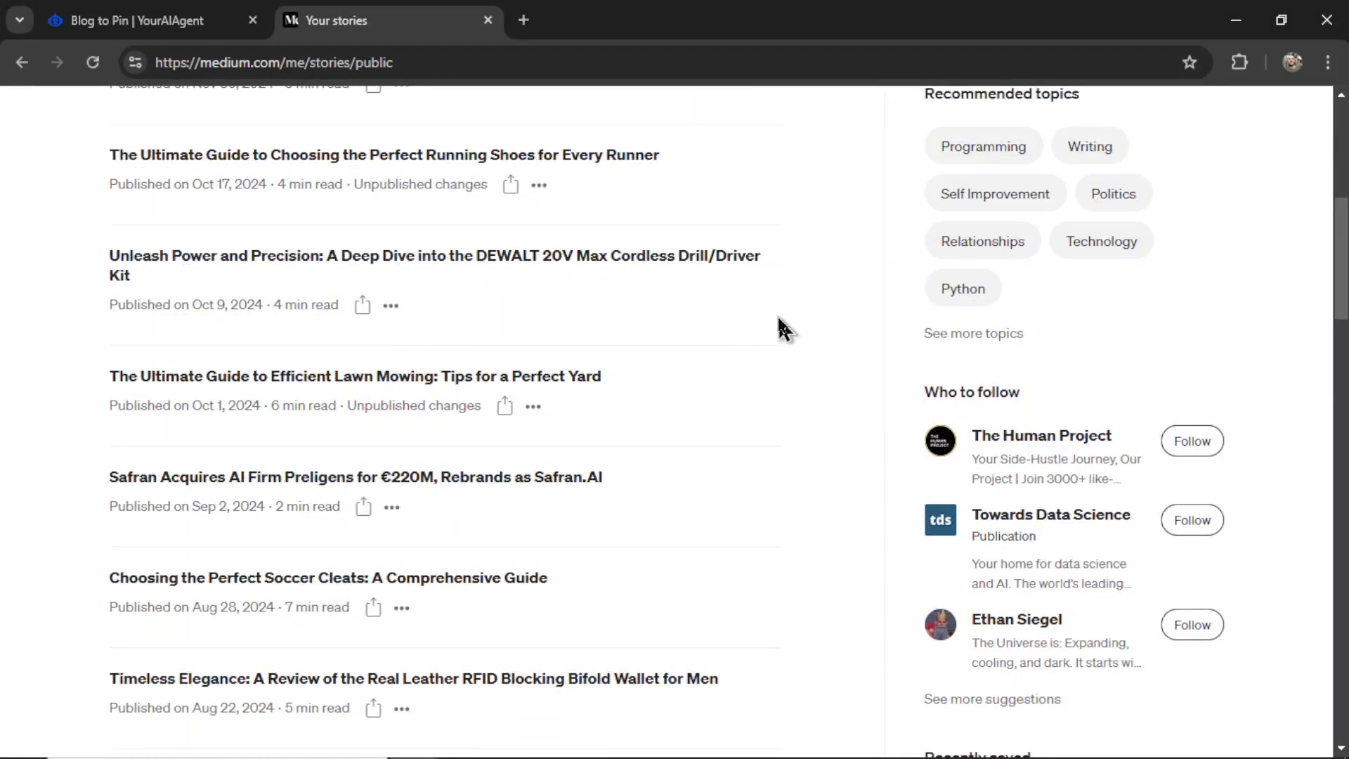
pyautogui.scroll(-5, 782, 326)
pyautogui.scroll(-2, 785, 327)
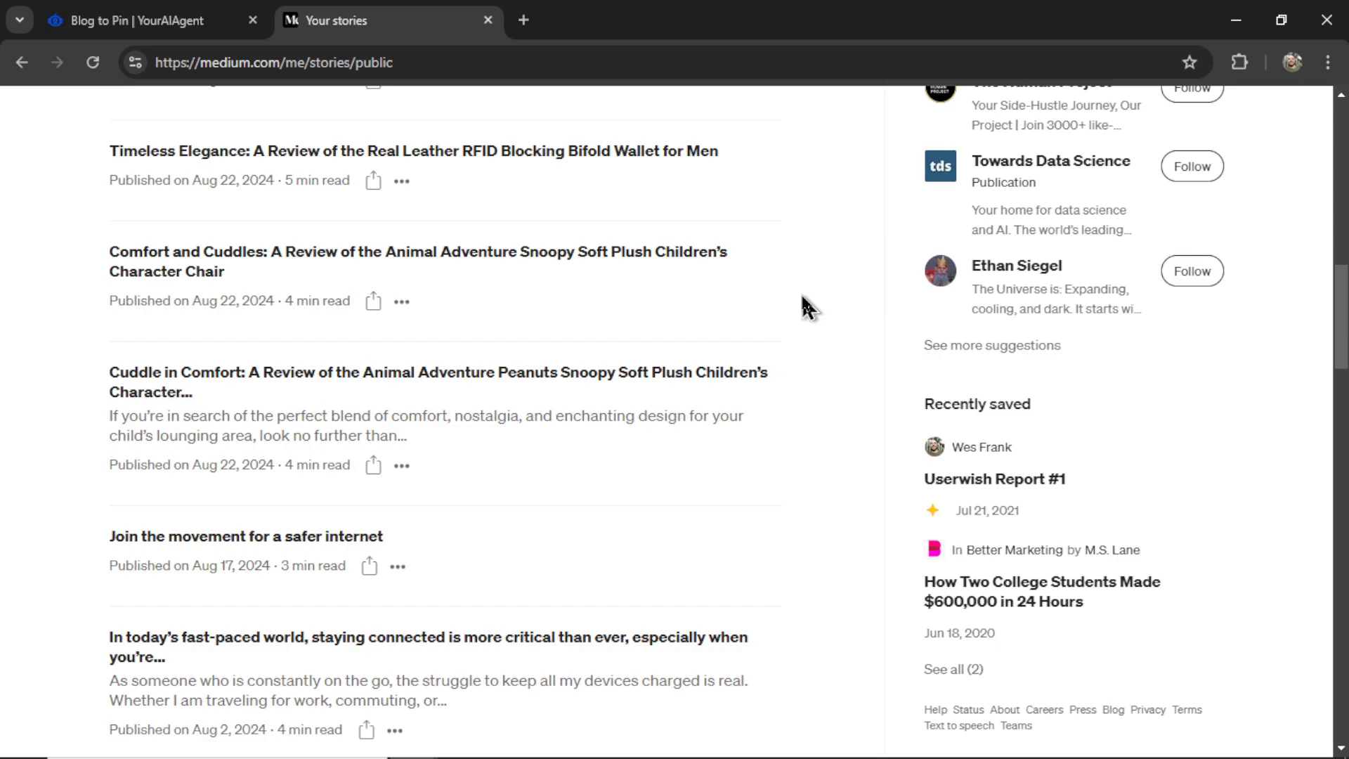
pyautogui.scroll(-5, 808, 309)
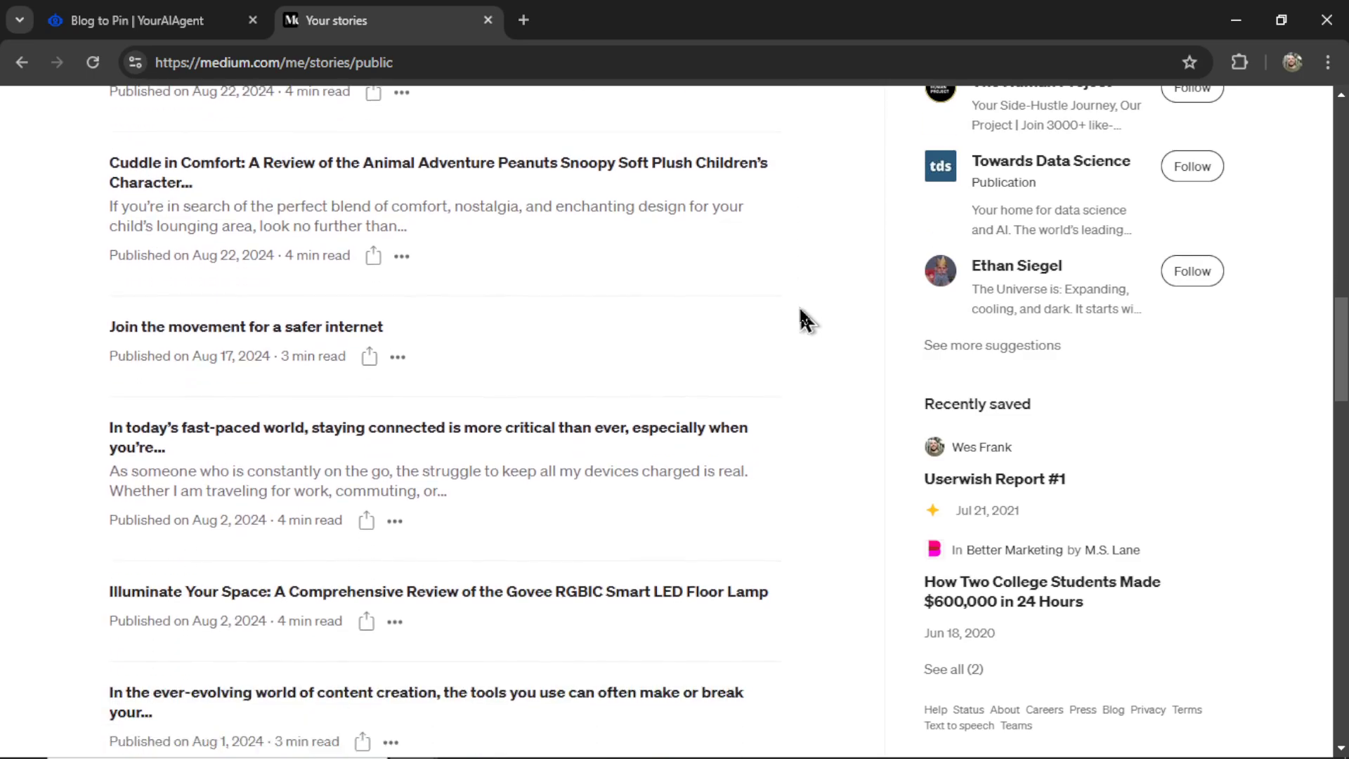
pyautogui.scroll(13, 773, 394)
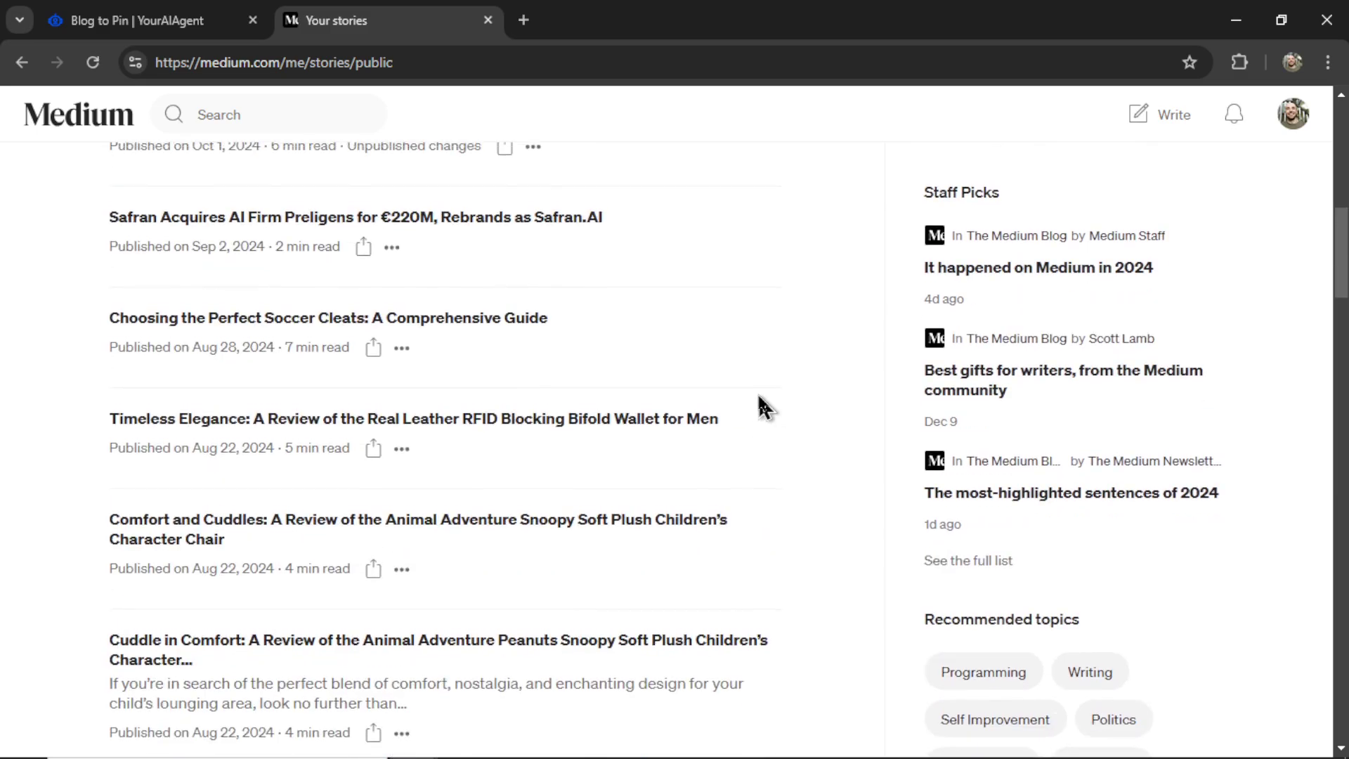
pyautogui.scroll(6, 767, 419)
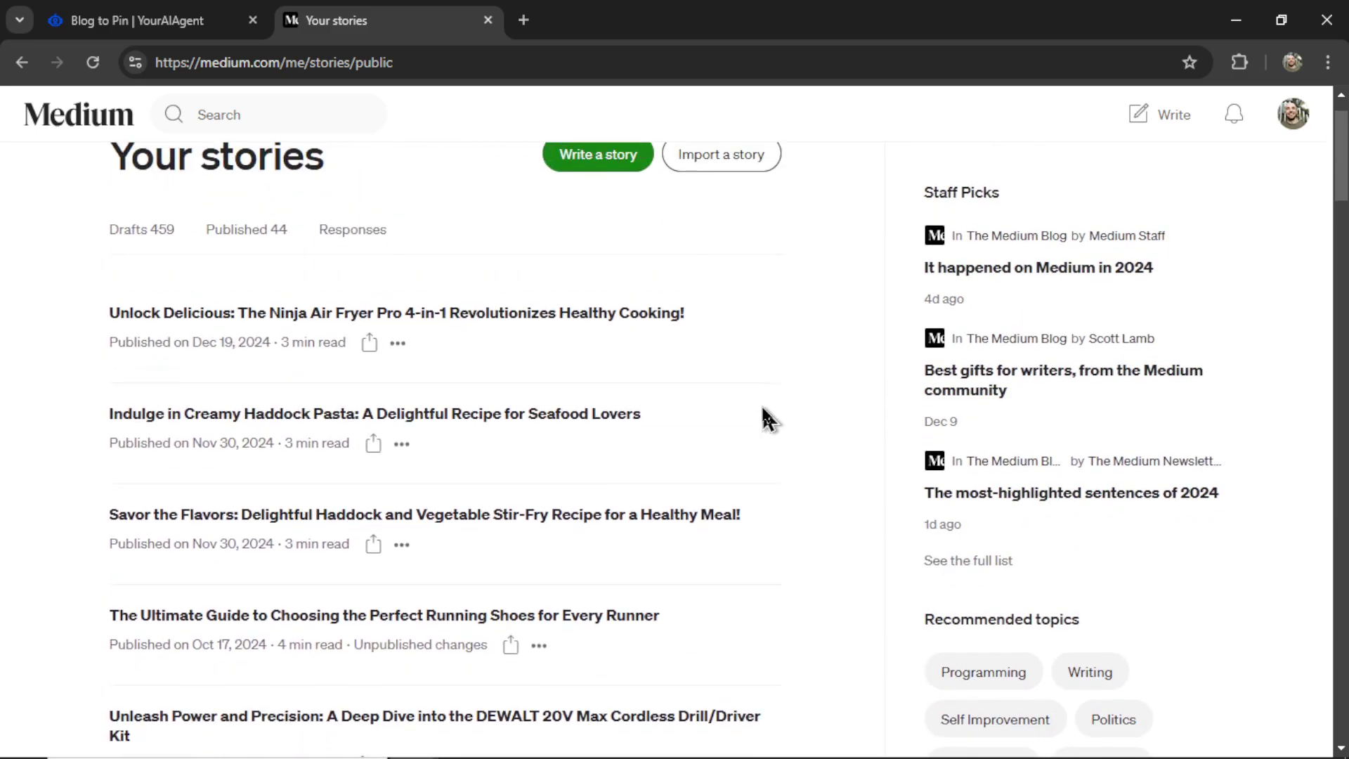
pyautogui.scroll(-2, 769, 420)
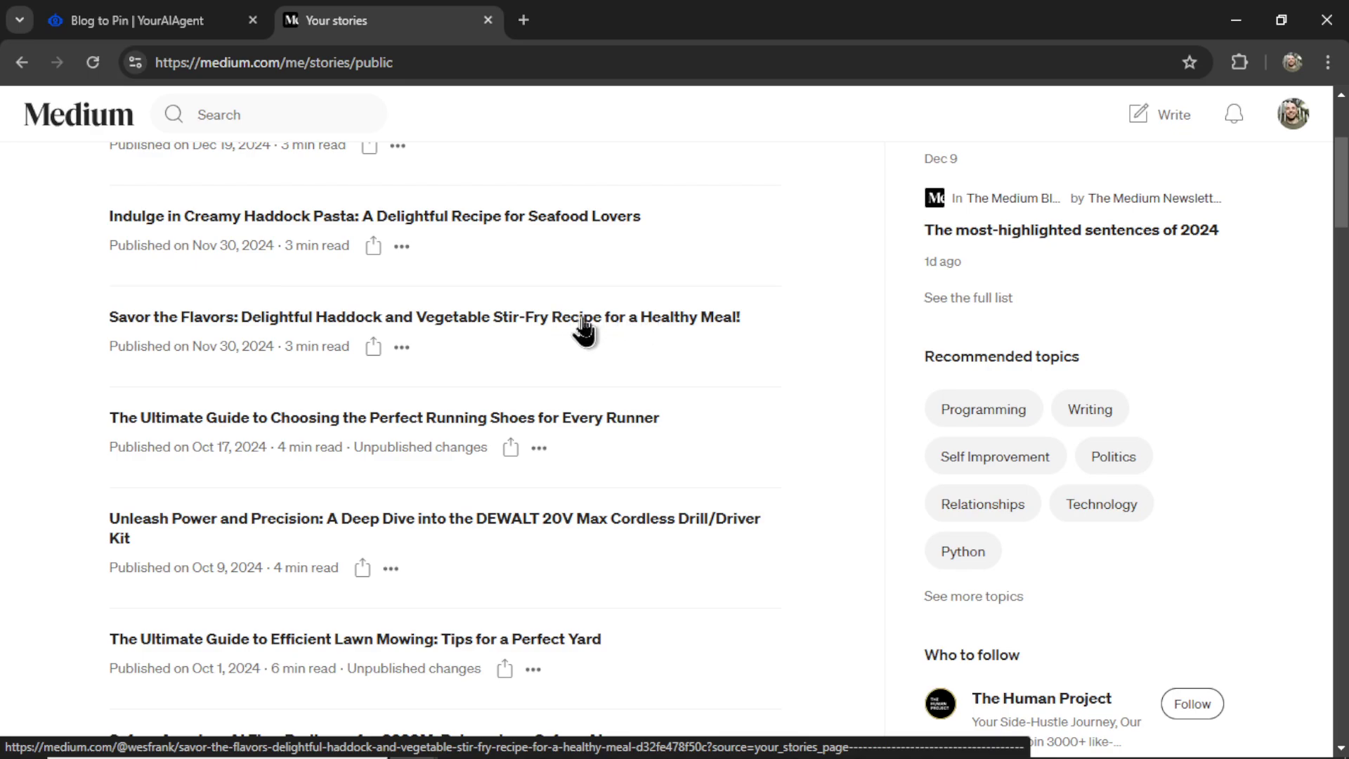
pyautogui.click(586, 325)
pyautogui.click(1001, 69)
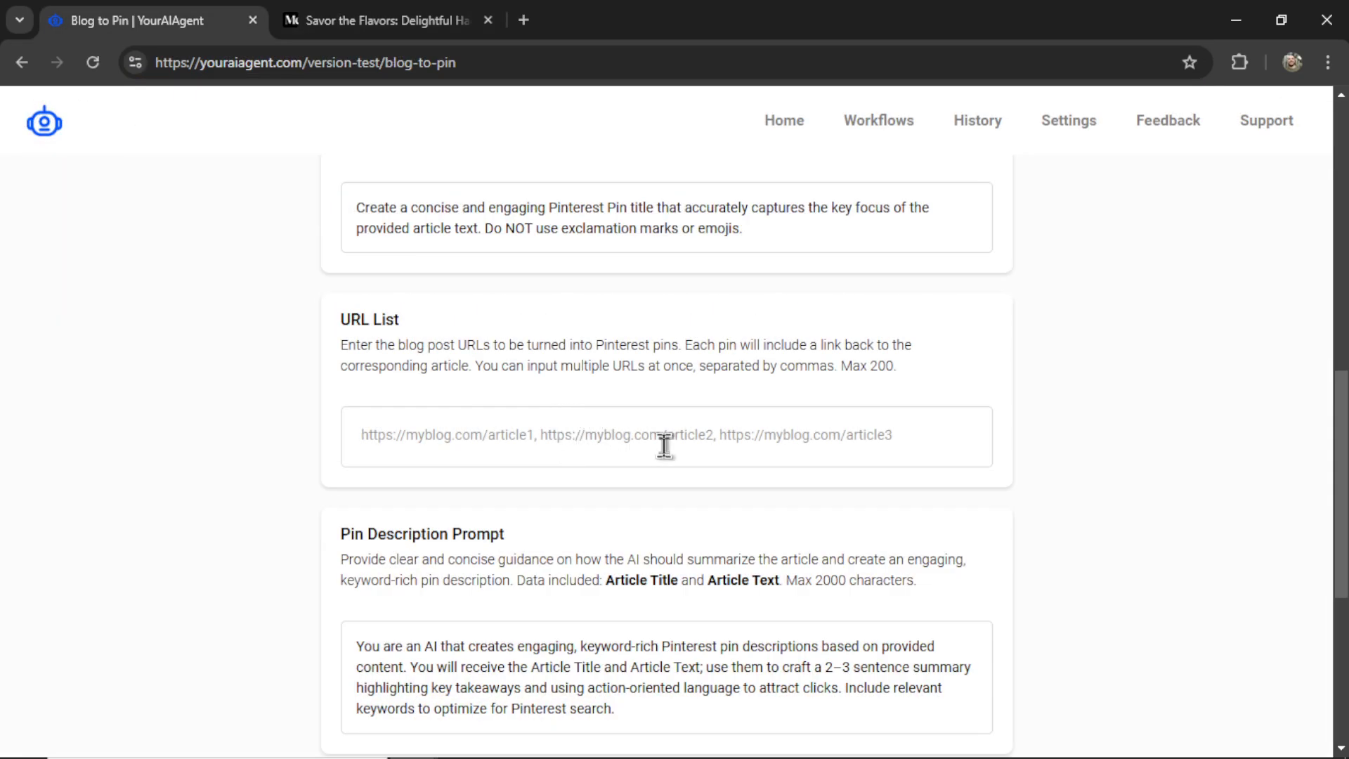
# Paste the haddock stir-fry article URL as the first URL List entry.
pyautogui.hotkey('ctrl', 'v')
pyautogui.press('Return')
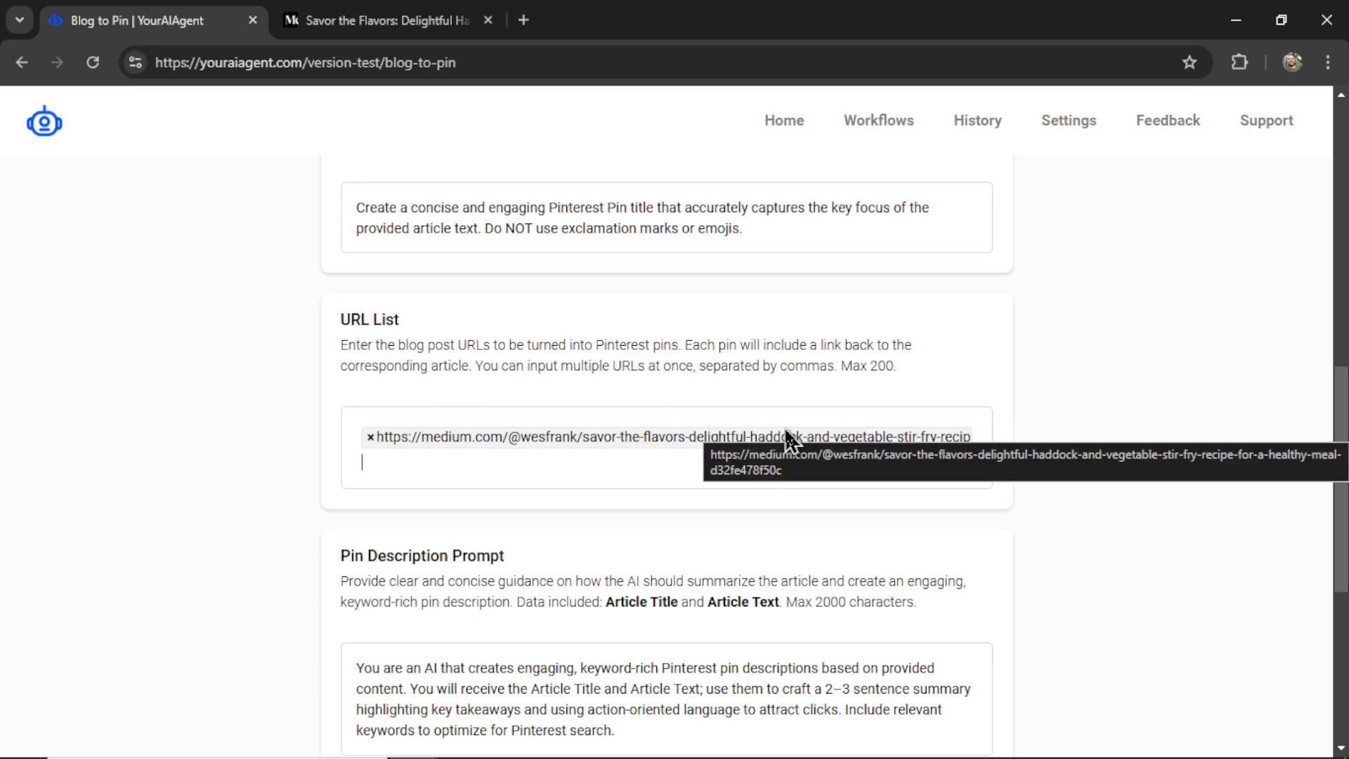
pyautogui.scroll(-3, 787, 439)
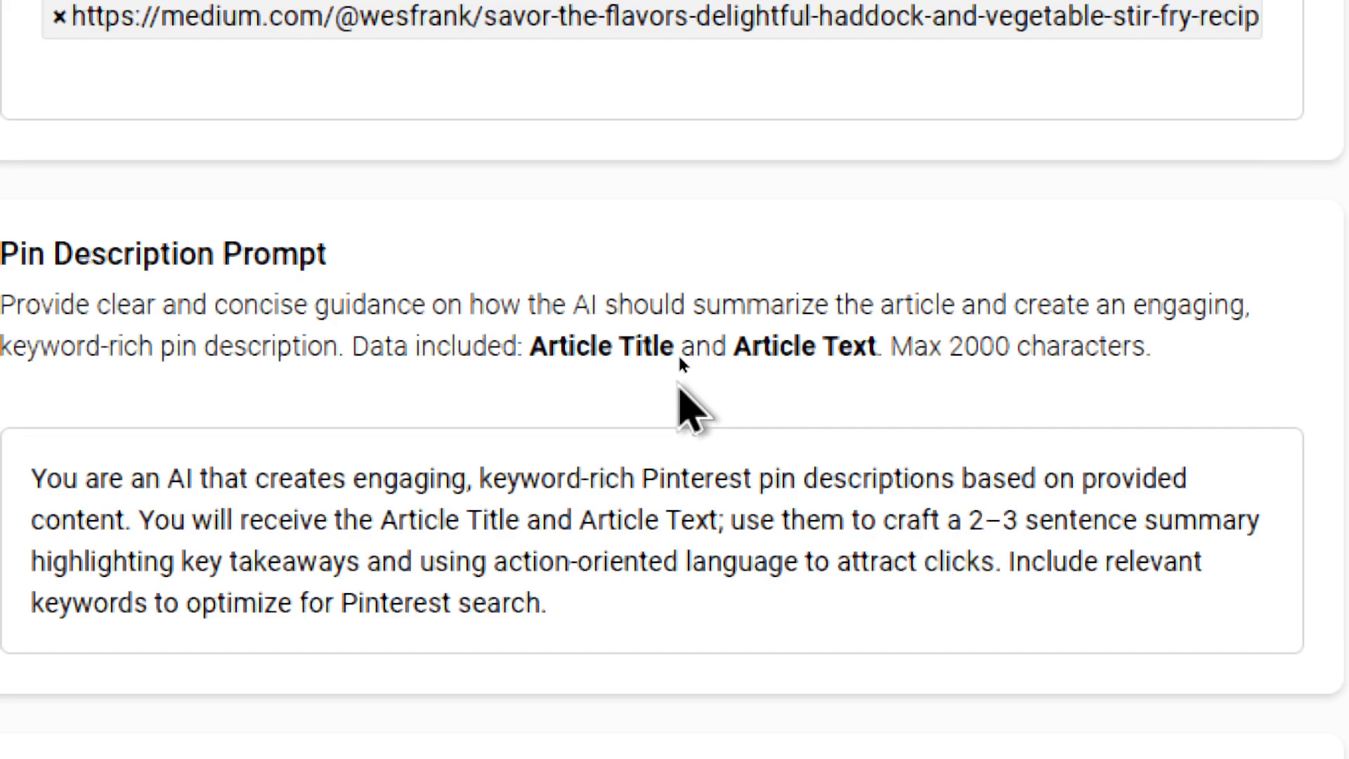
pyautogui.click(430, 24)
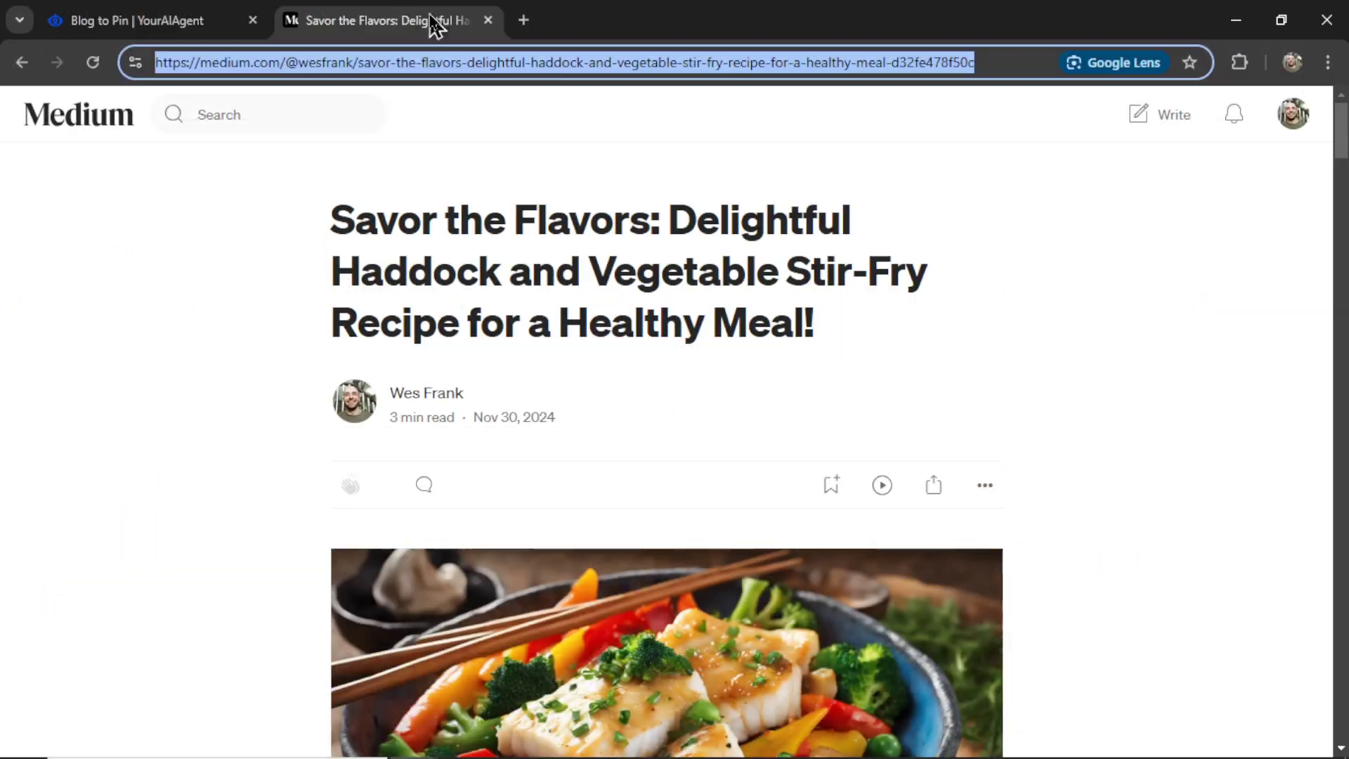
pyautogui.moveTo(1343, 176); pyautogui.dragTo(1344, 276)
pyautogui.scroll(-20, 674, 422)
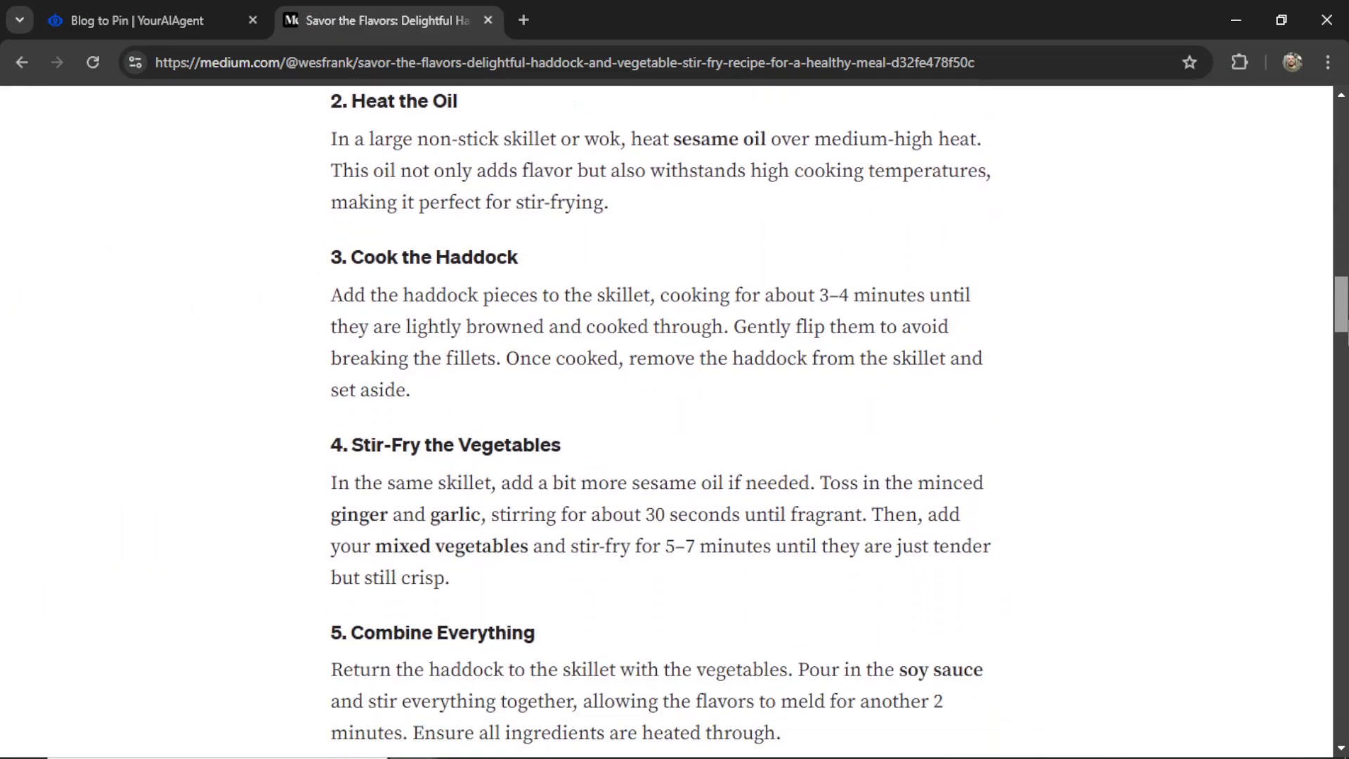
pyautogui.scroll(-15, 674, 421)
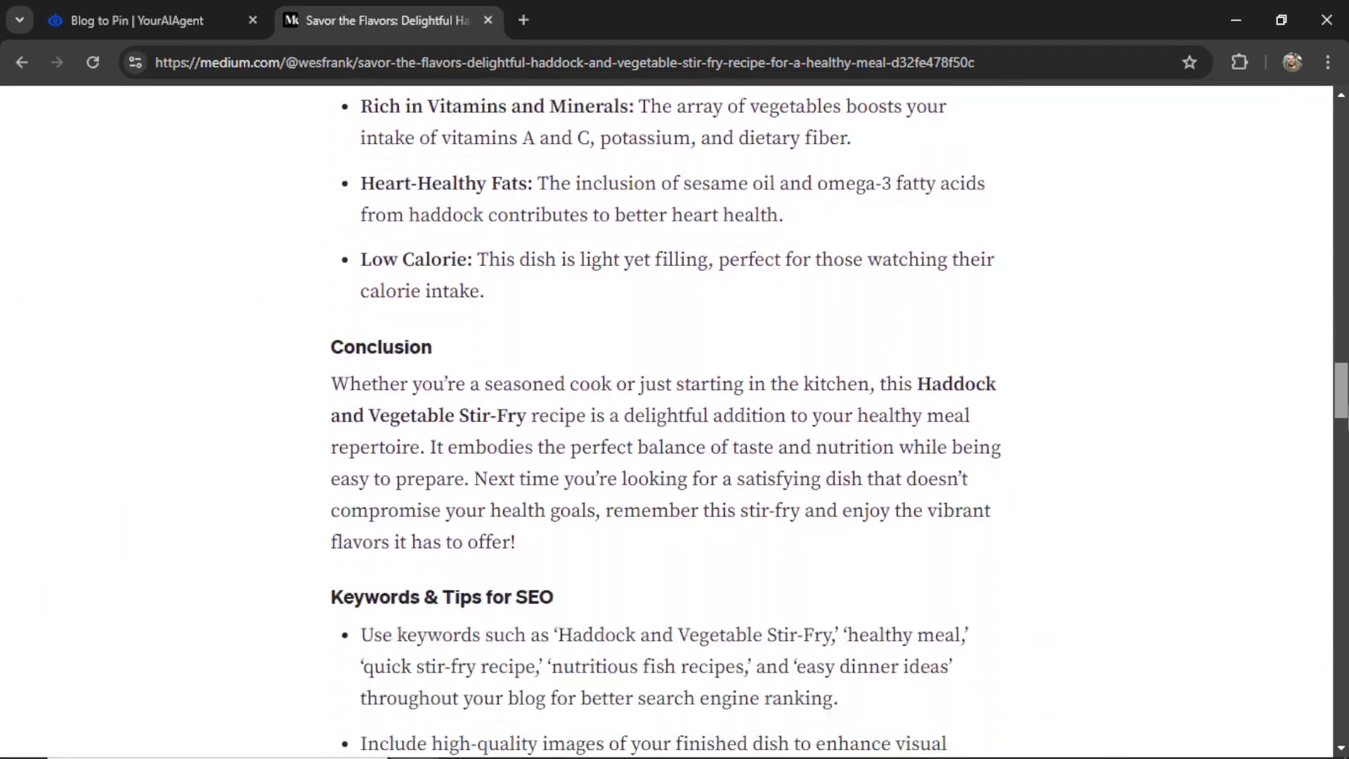
pyautogui.press('Home')
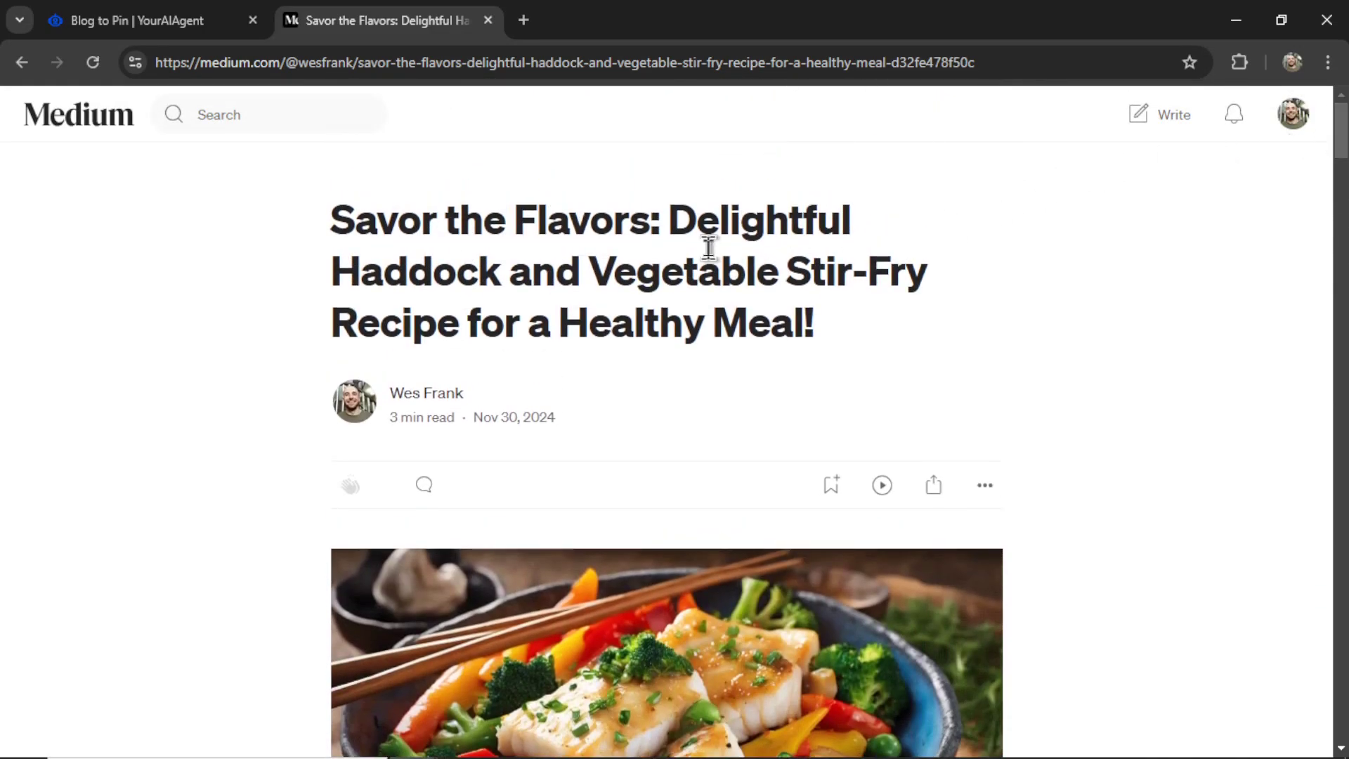
pyautogui.hotkey('ctrl', 'shift', 'Tab')
pyautogui.moveTo(617, 469); pyautogui.dragTo(340, 421)
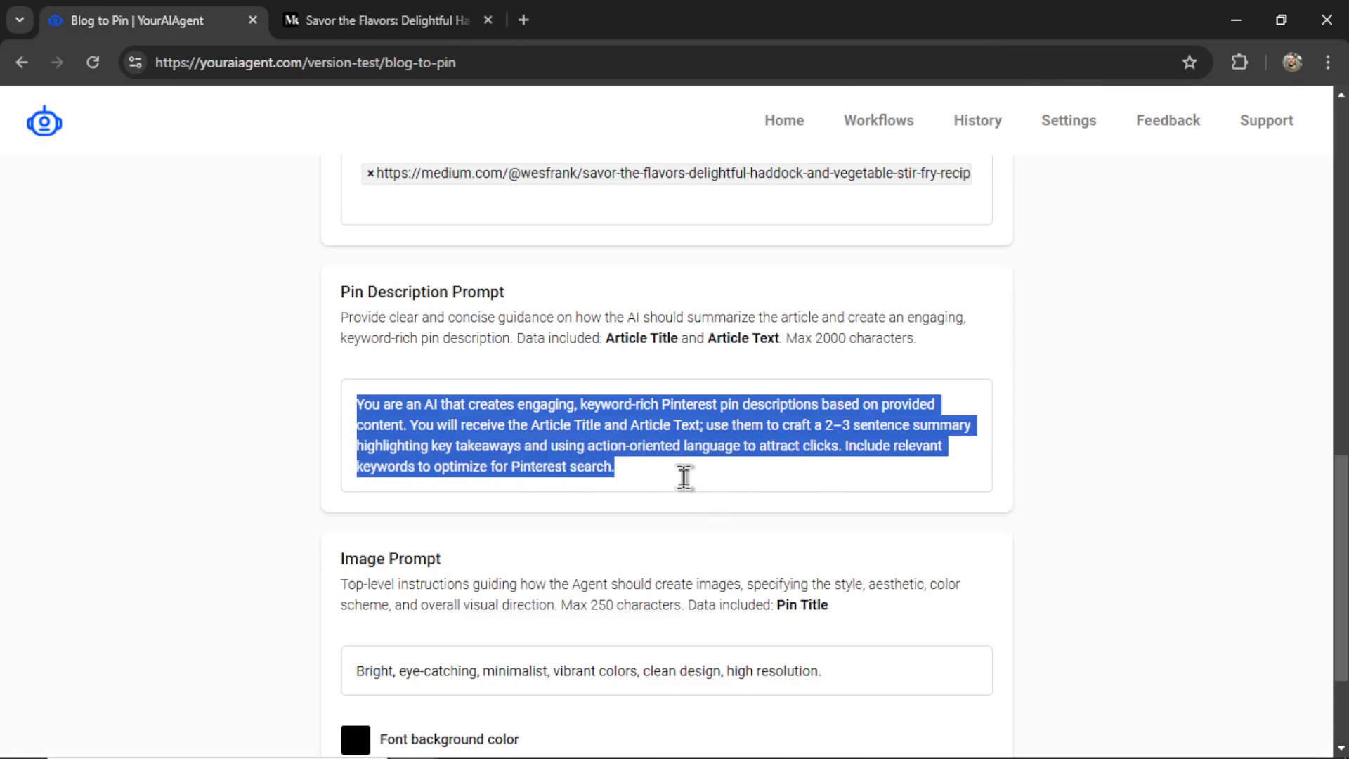
pyautogui.click(646, 475)
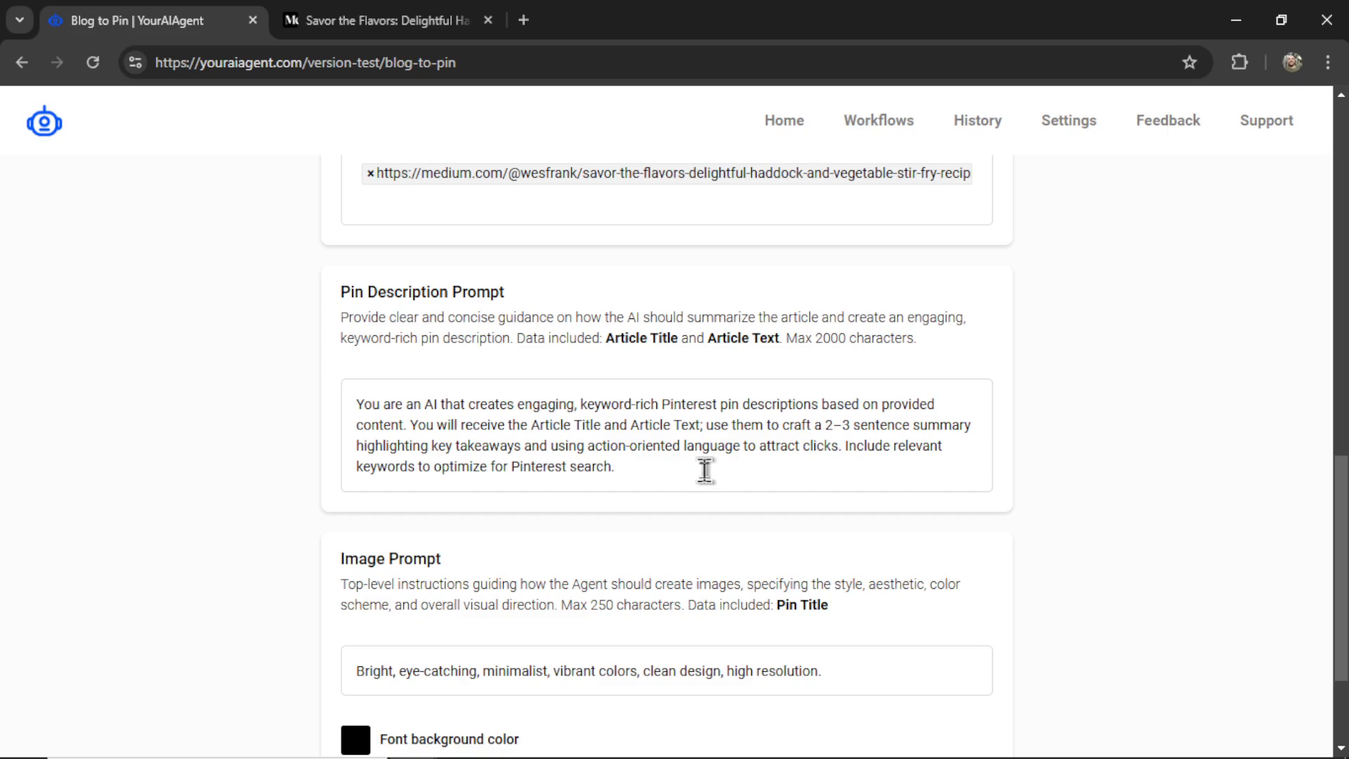
pyautogui.scroll(-3, 705, 469)
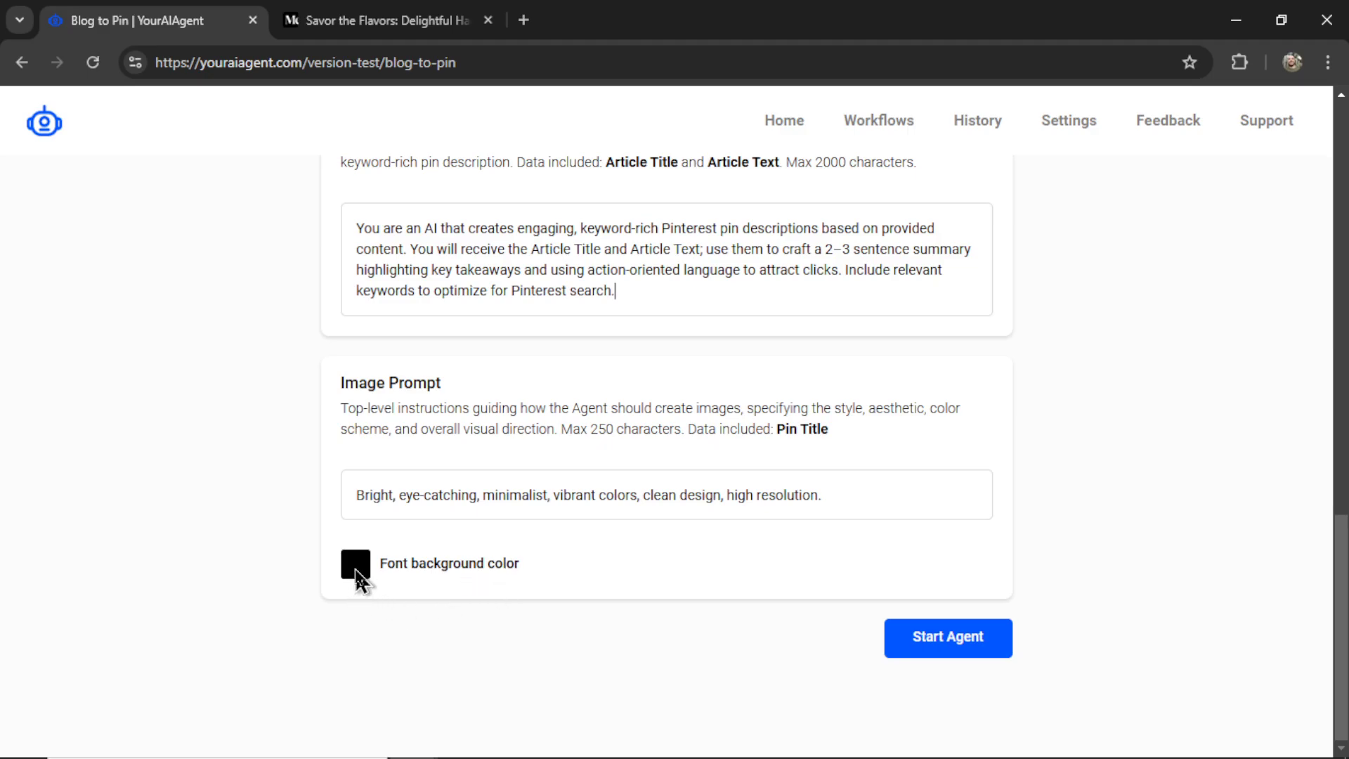
# Change the font background colour swatch from black to pure red (255, 0, 0).
pyautogui.click(356, 570)
pyautogui.moveTo(513, 367); pyautogui.dragTo(566, 294)
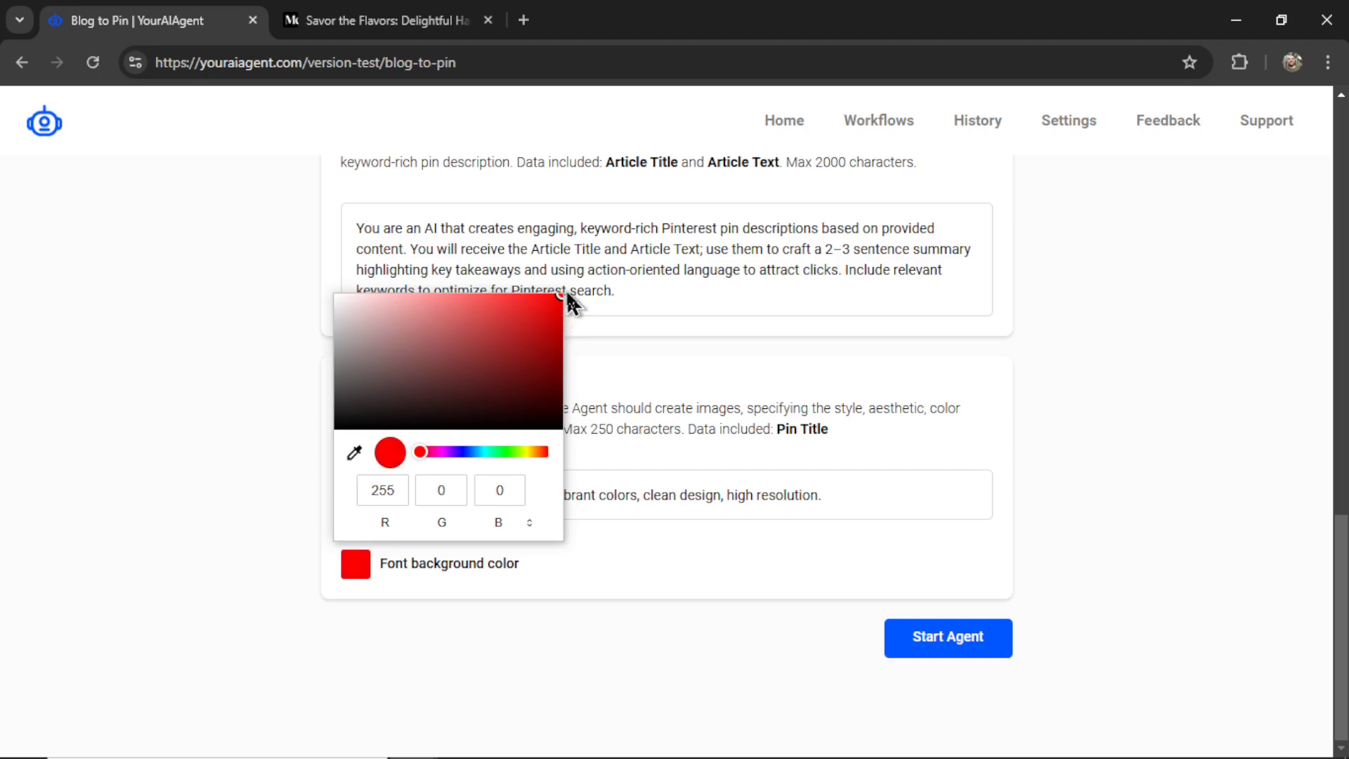
pyautogui.click(653, 559)
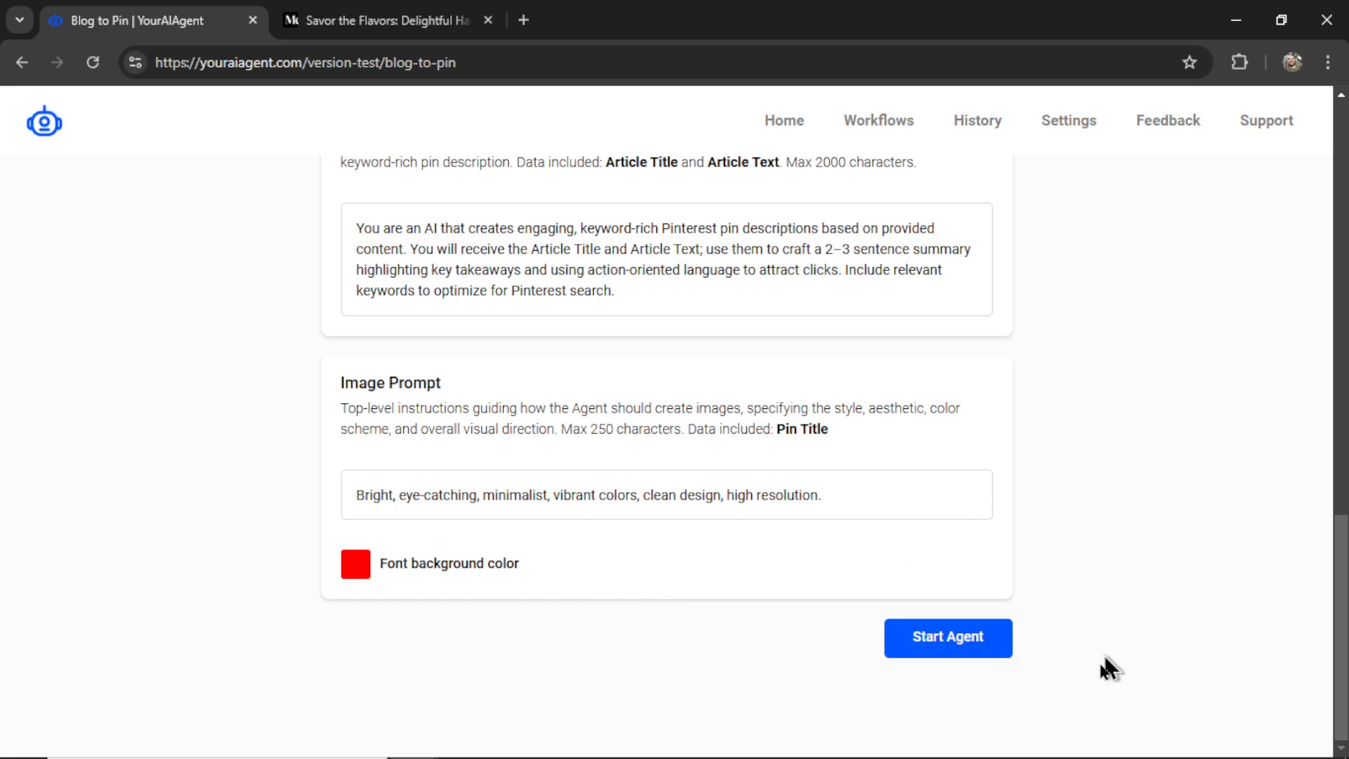
# Start the agent and review the Blog to Pin workflow details with the haddock stir-fry post.
pyautogui.click(962, 655)
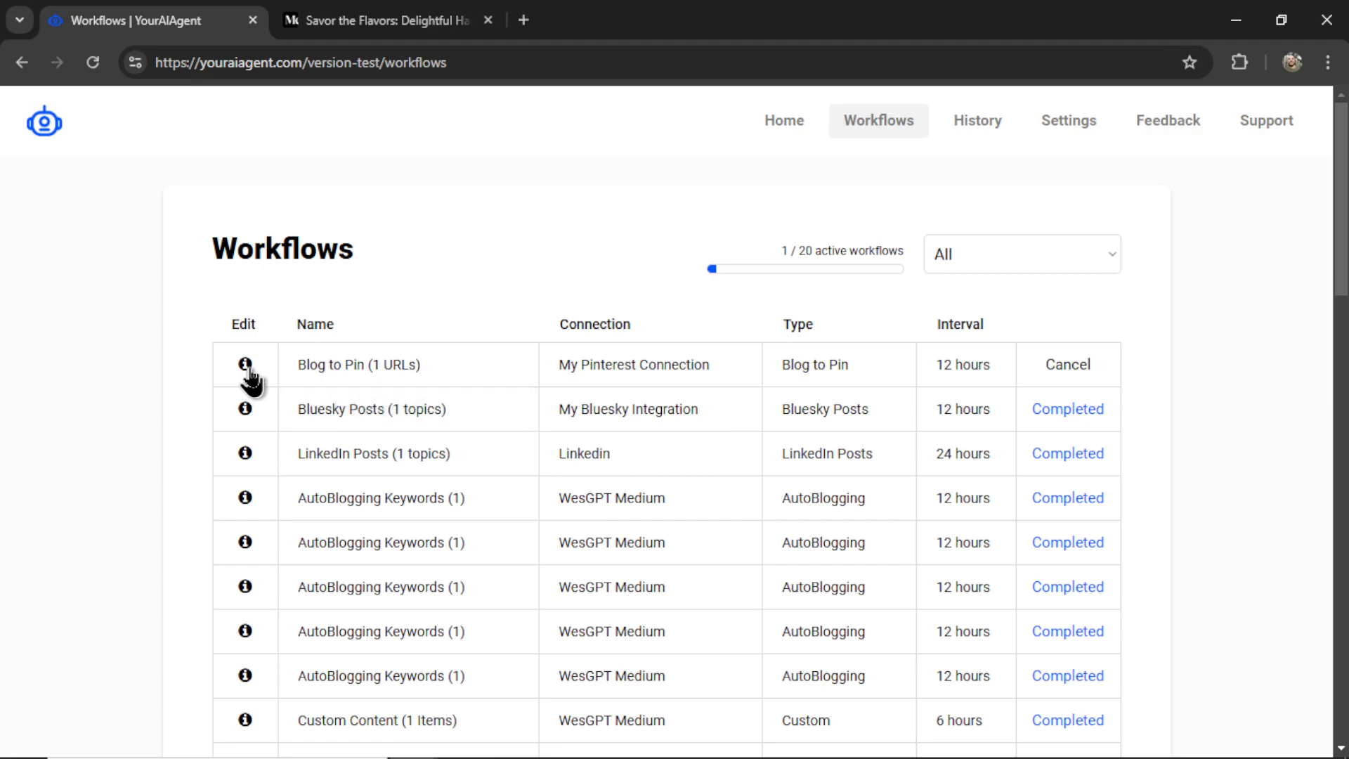
pyautogui.click(245, 364)
pyautogui.scroll(-4, 780, 436)
pyautogui.scroll(-3, 771, 423)
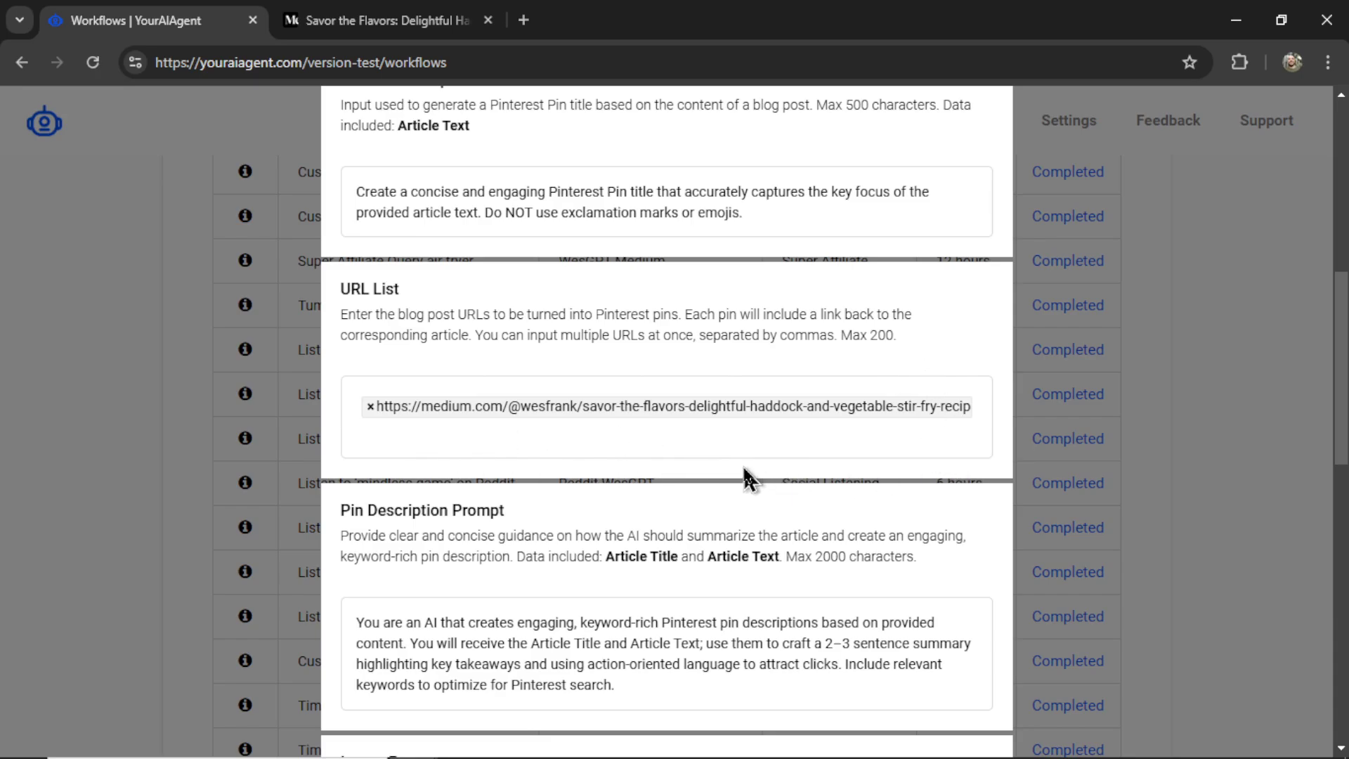
pyautogui.click(416, 429)
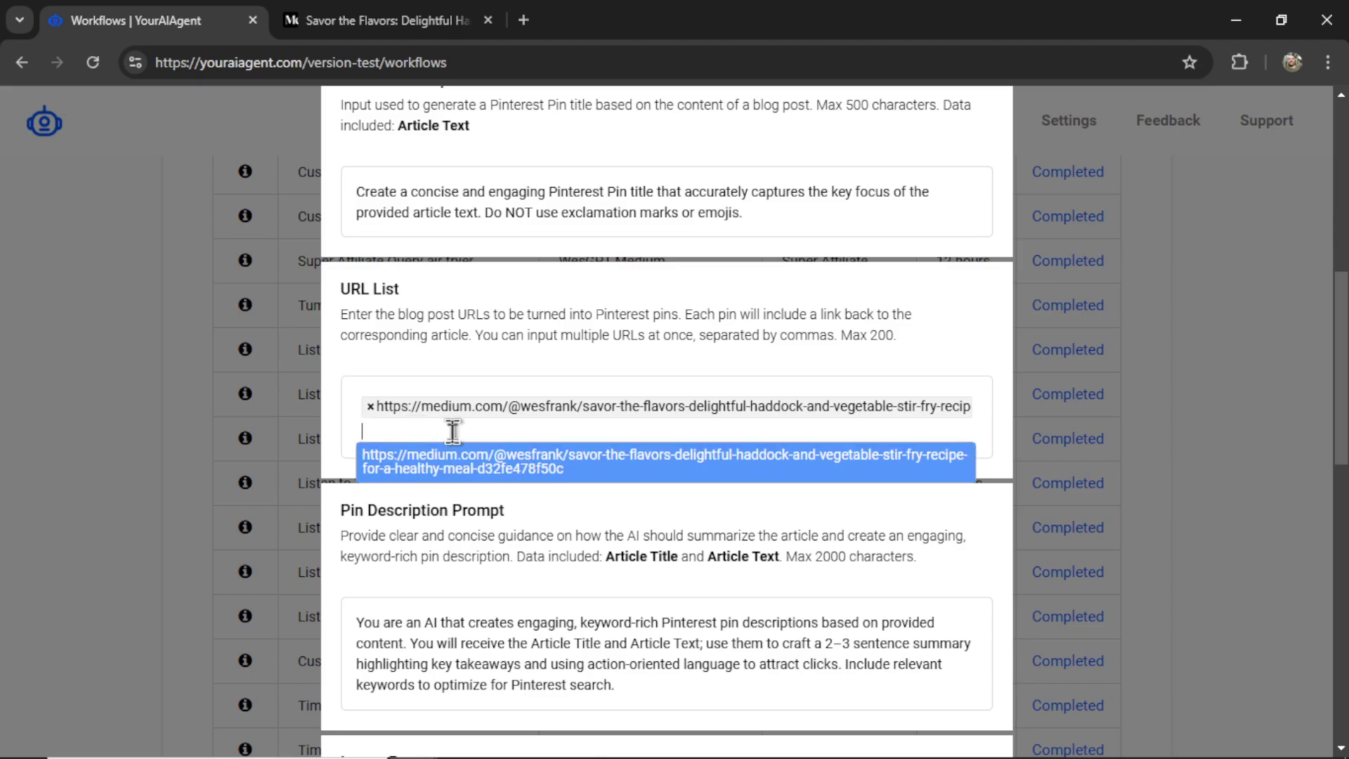
pyautogui.scroll(-4, 431, 431)
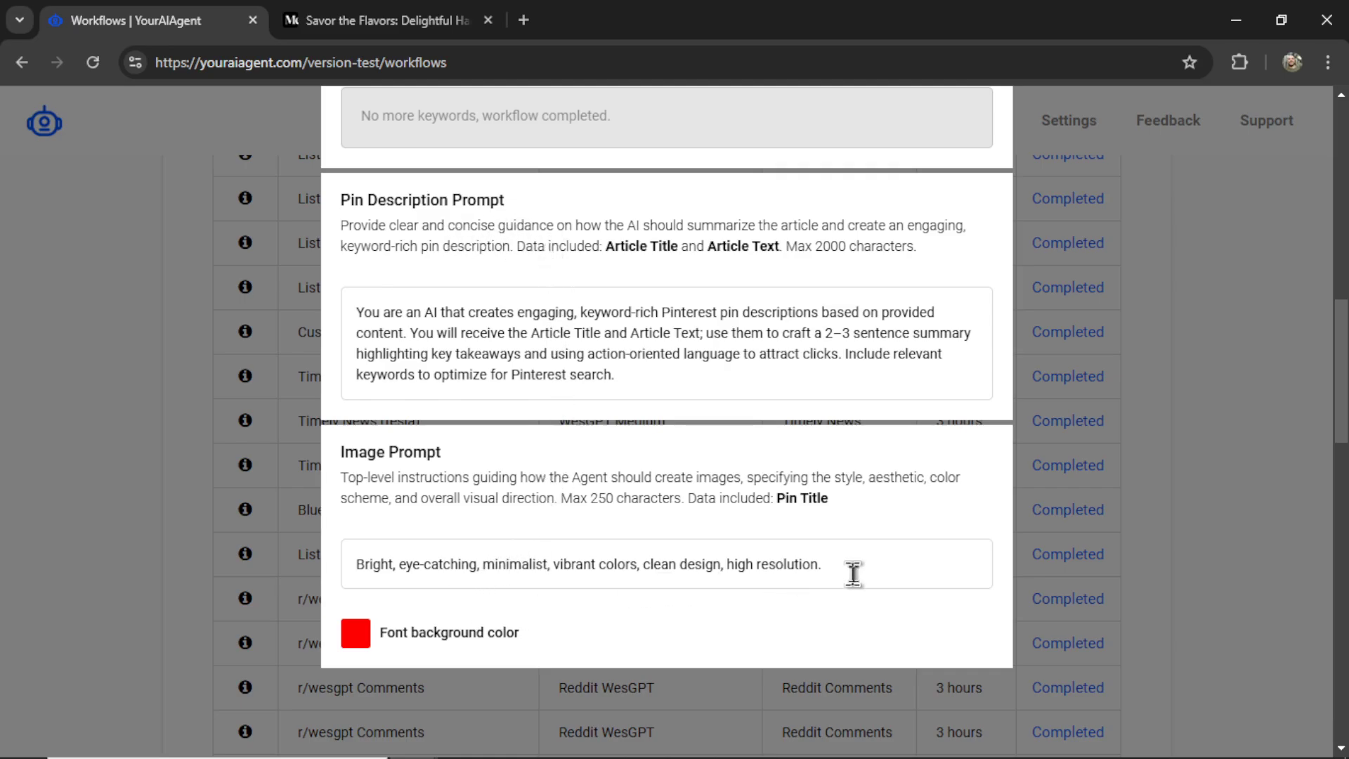
pyautogui.scroll(10, 787, 330)
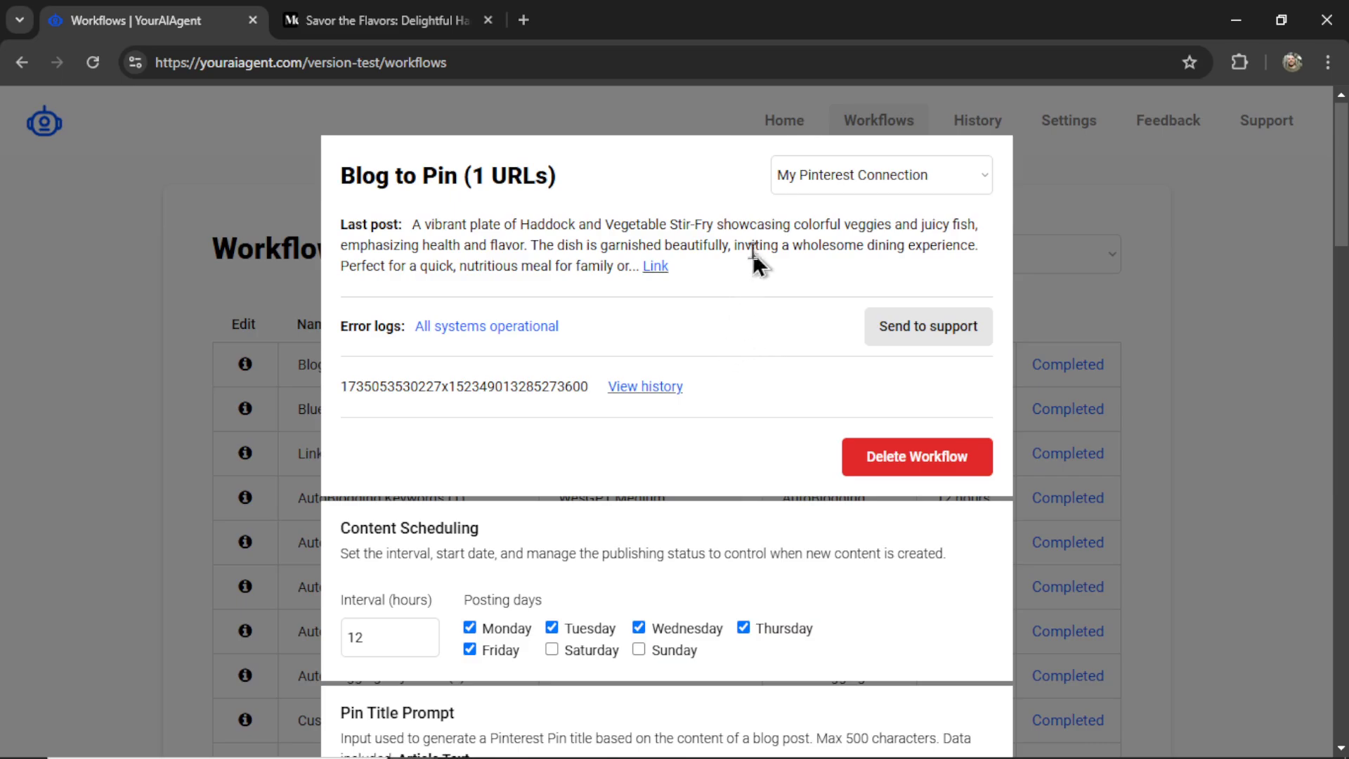
# Open the published haddock stir-fry pin on Pinterest and expand its full description.
pyautogui.click(655, 269)
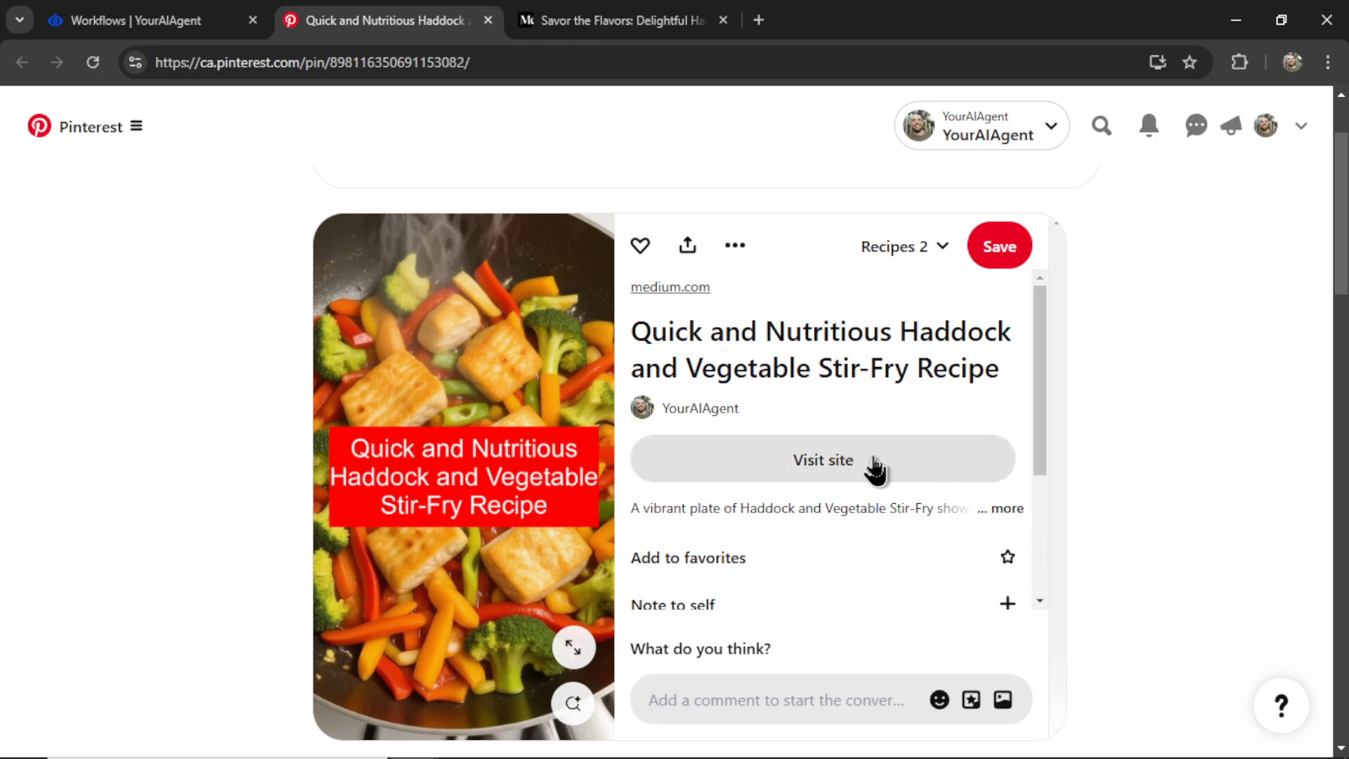
pyautogui.click(1006, 509)
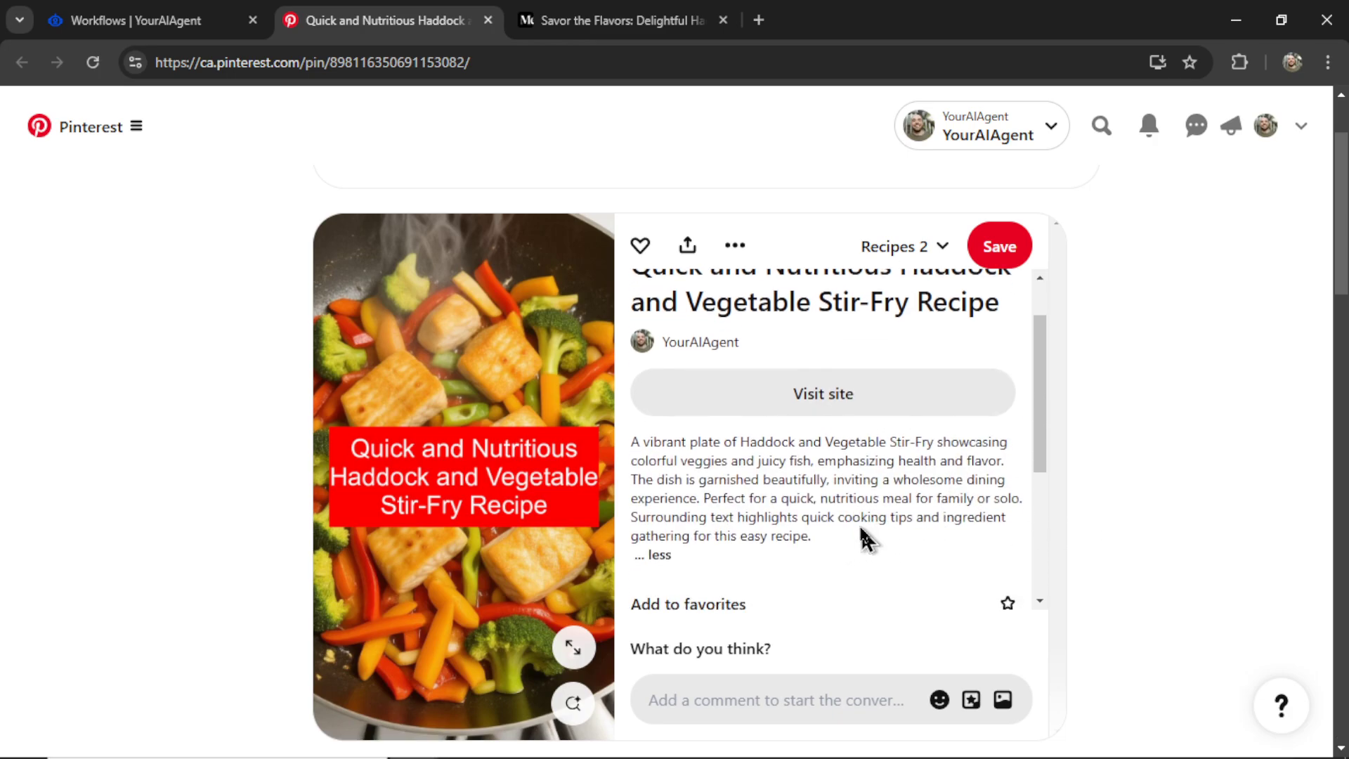
pyautogui.scroll(1, 858, 524)
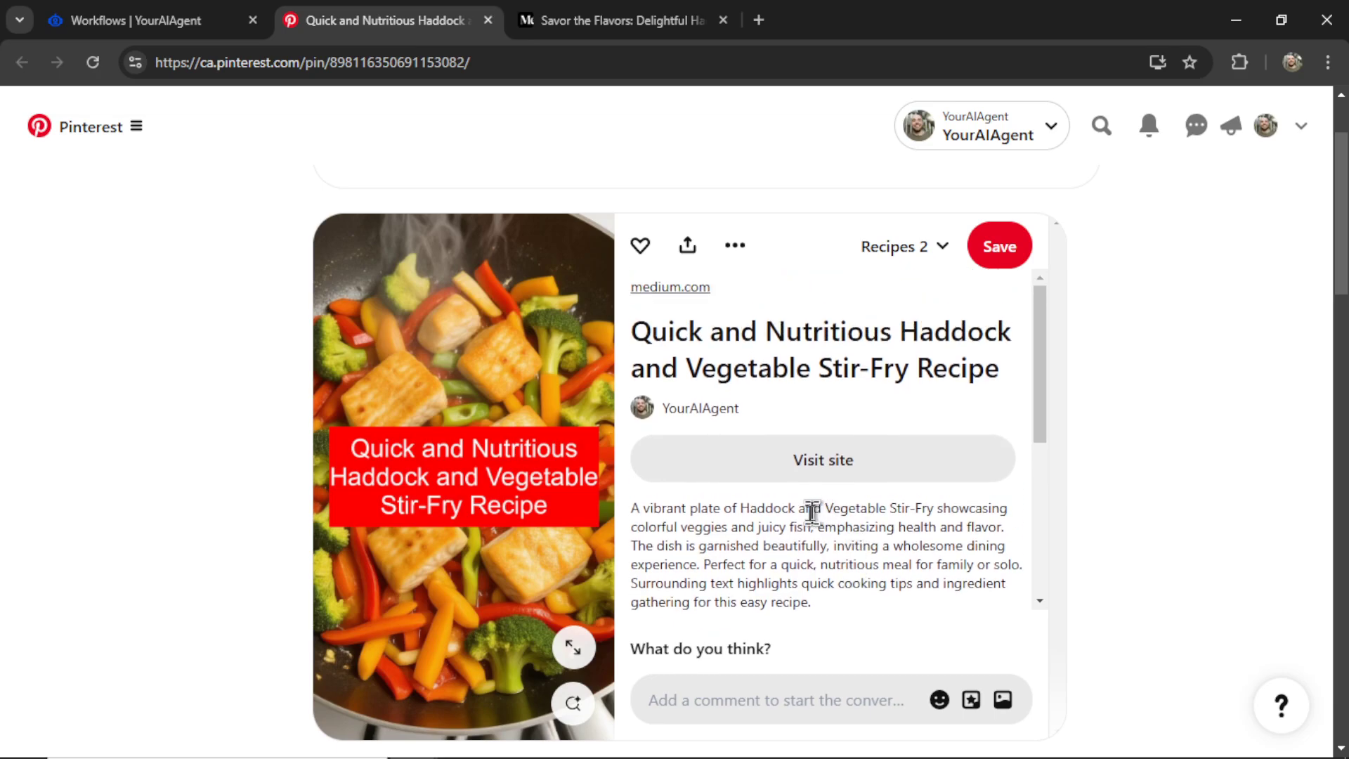
# Follow the pin through to its Medium article and compare it with the pin page.
pyautogui.click(856, 481)
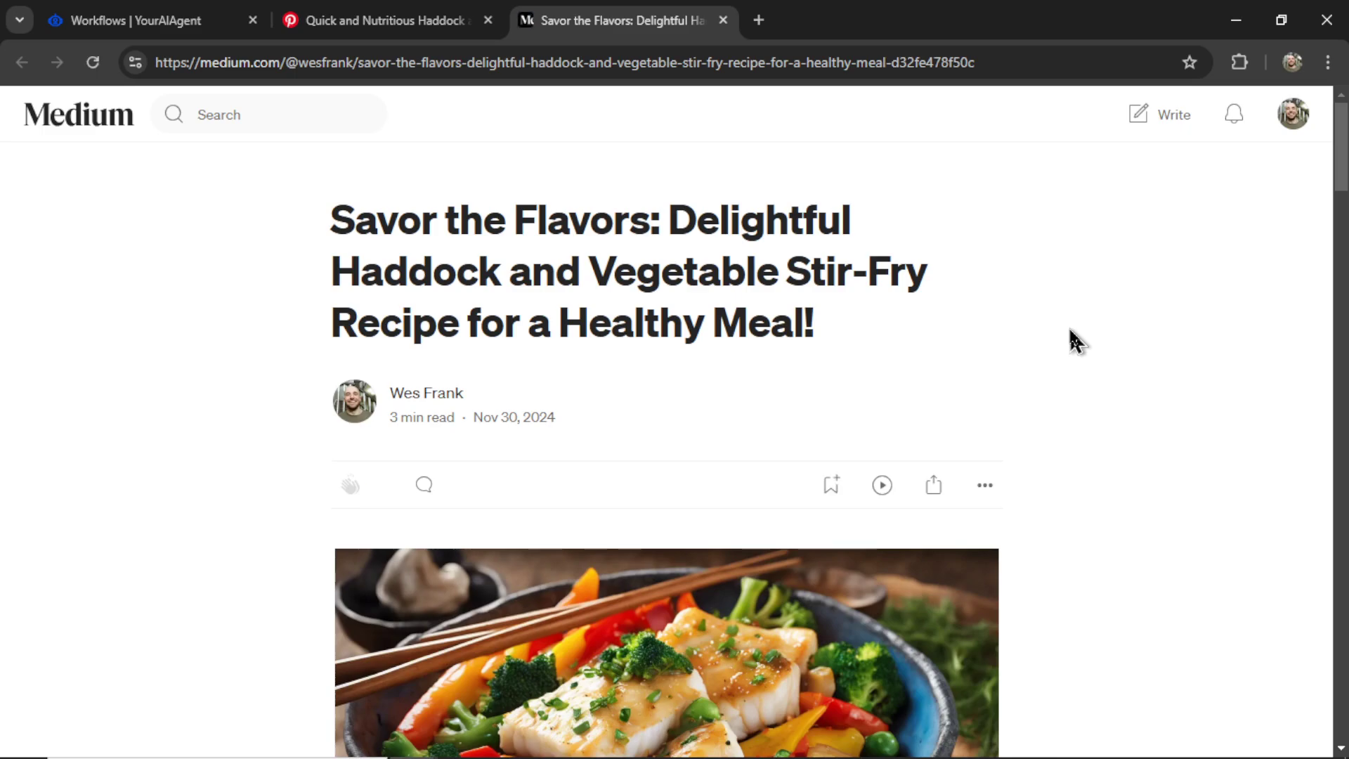
pyautogui.hotkey('ctrl', 'shift', 'Tab')
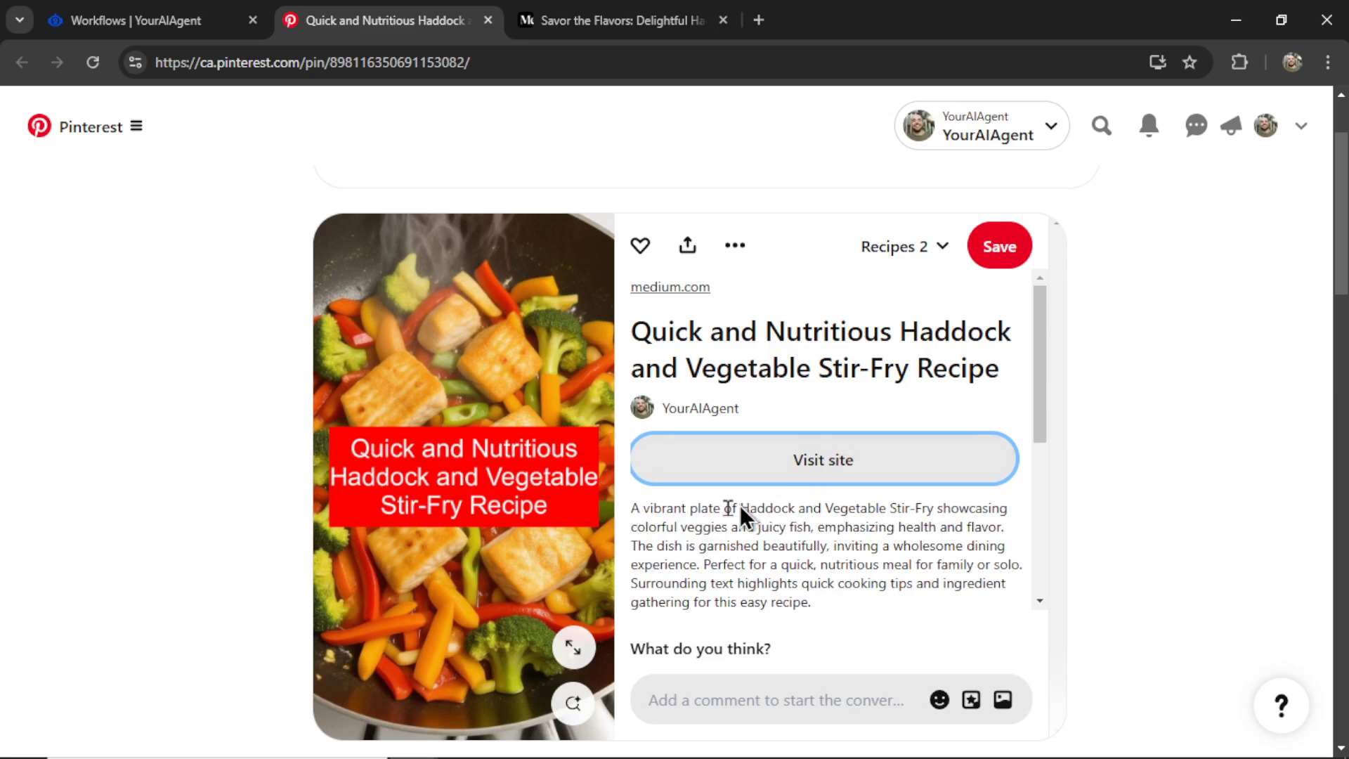
pyautogui.hotkey('ctrl', 'Tab')
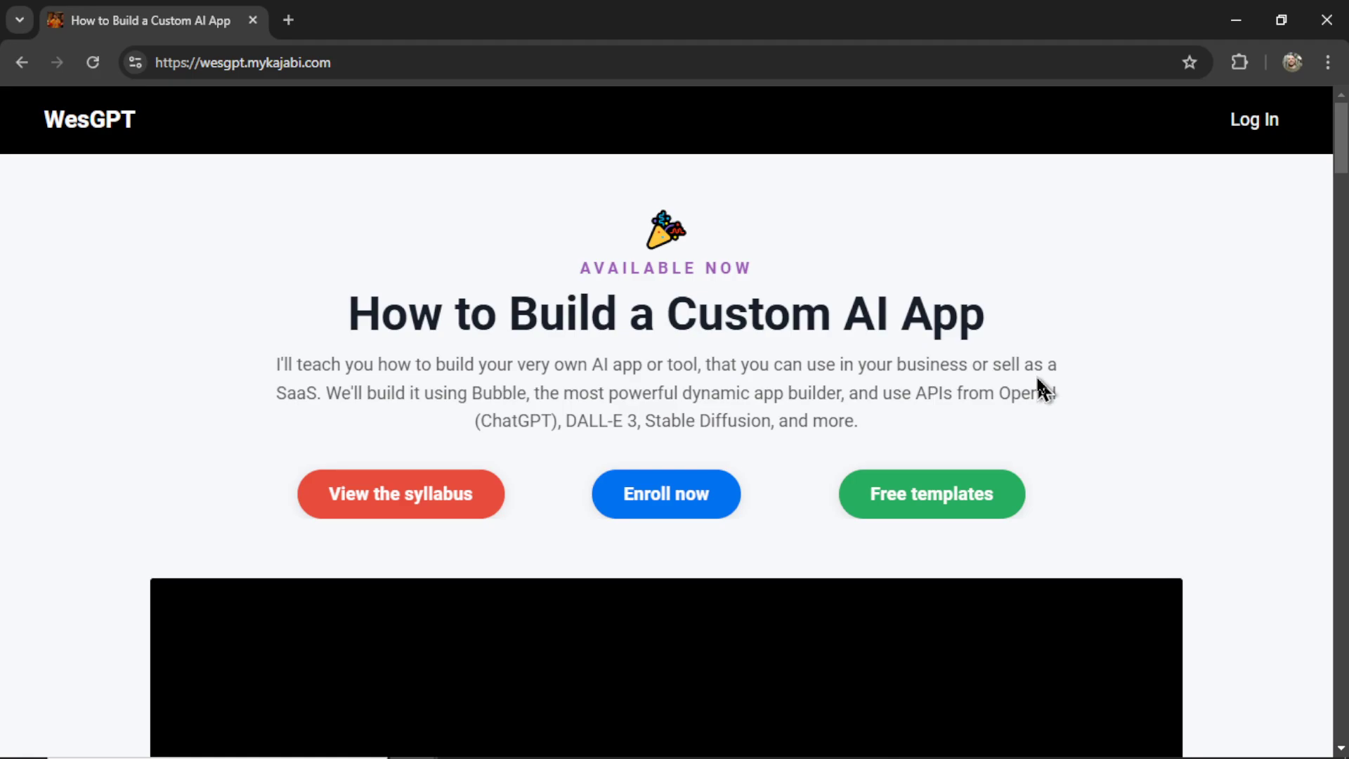
# Highlight the 'How to Build a Custom AI App' course title, then deselect it.
pyautogui.moveTo(349, 325); pyautogui.dragTo(985, 329)
pyautogui.click(1068, 331)
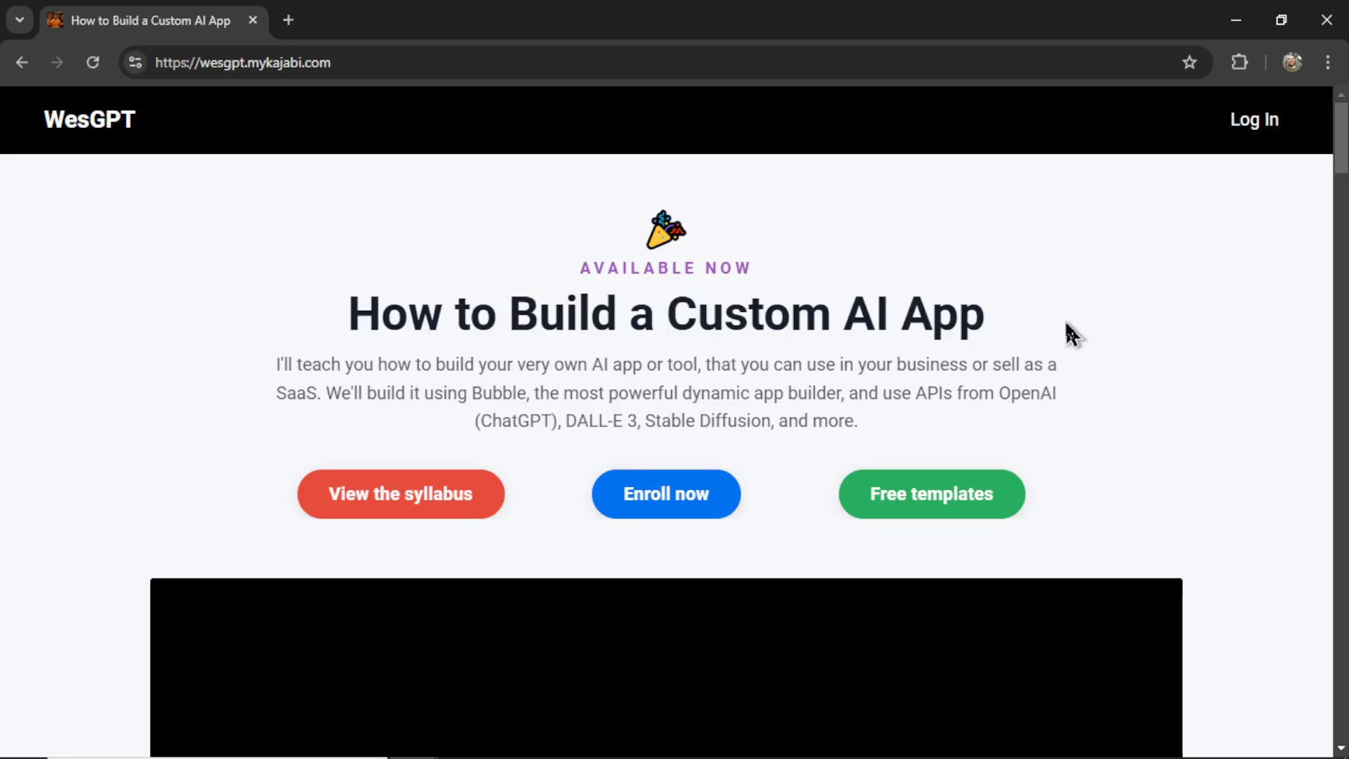